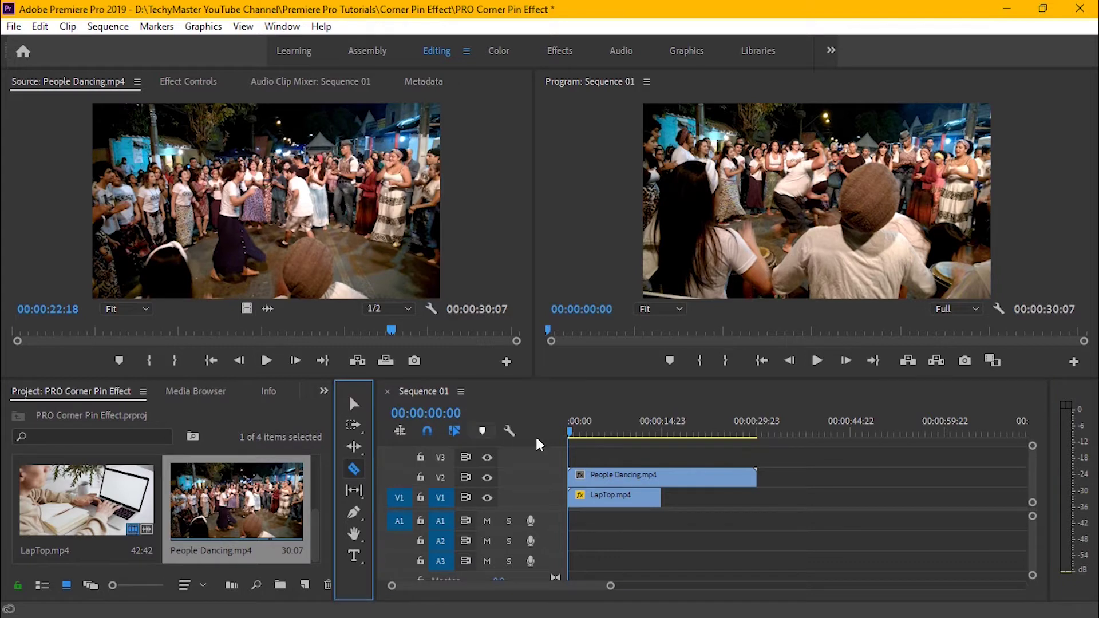
- Split the People Dancing.mp4 clip where LapTop.mp4 ends and delete the part beyond the cut
left_click(666, 474)
left_click(352, 403)
left_click(715, 480)
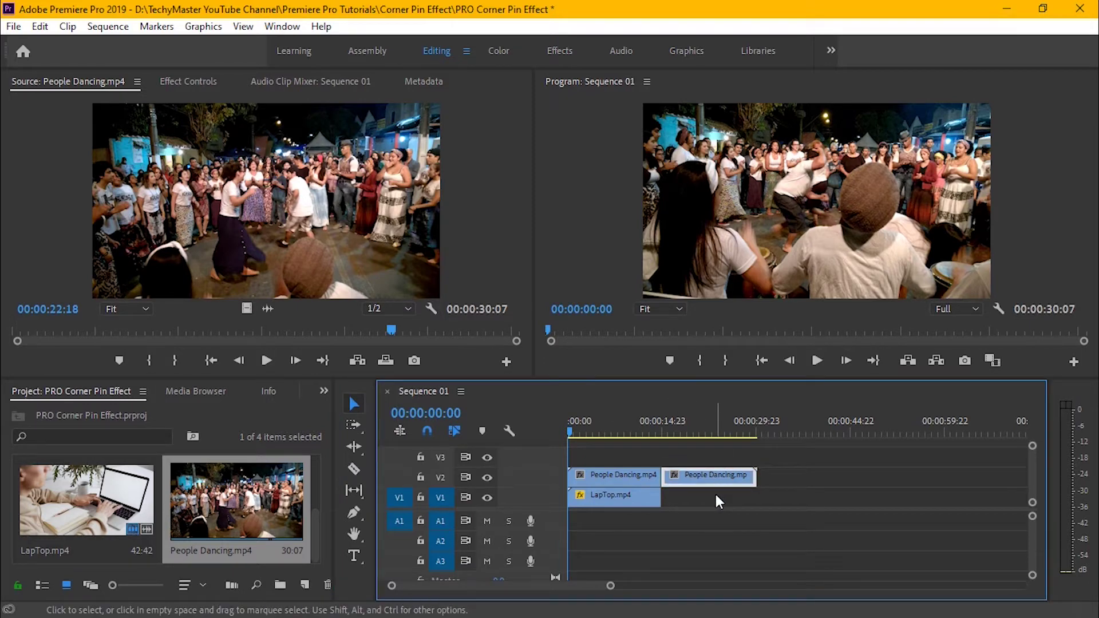
key("Delete")
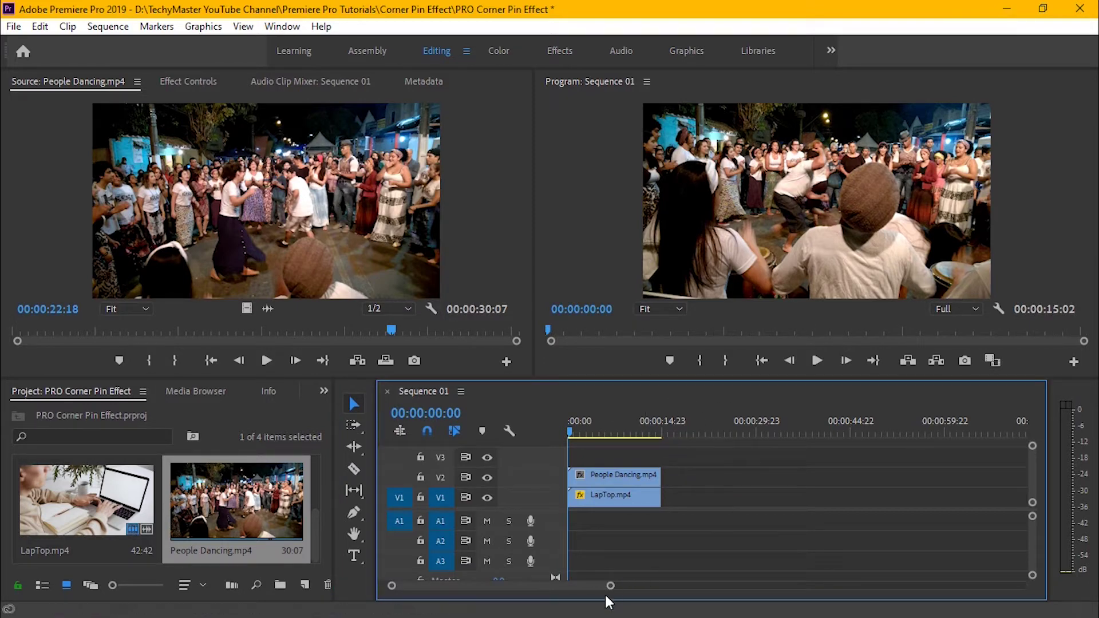
- Set the Scale of the People Dancing.mp4 clip to 40
mouse_move(611, 588)
left_mouse_down()
mouse_move(647, 586)
mouse_move(606, 591)
left_mouse_up()
left_click_drag(569, 434, 671, 435)
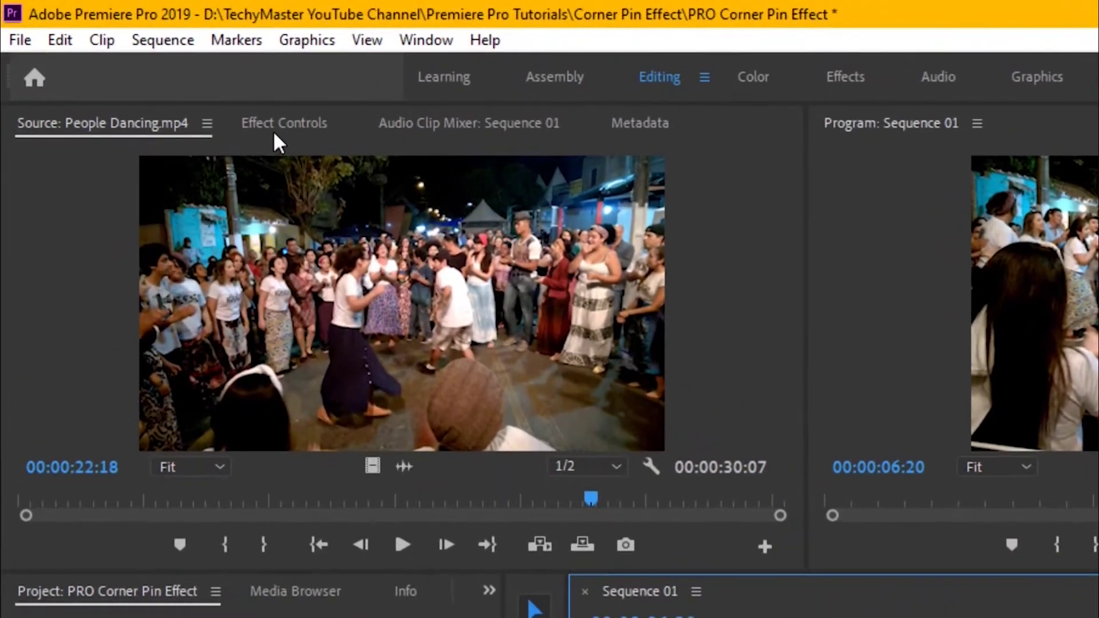
left_click(275, 120)
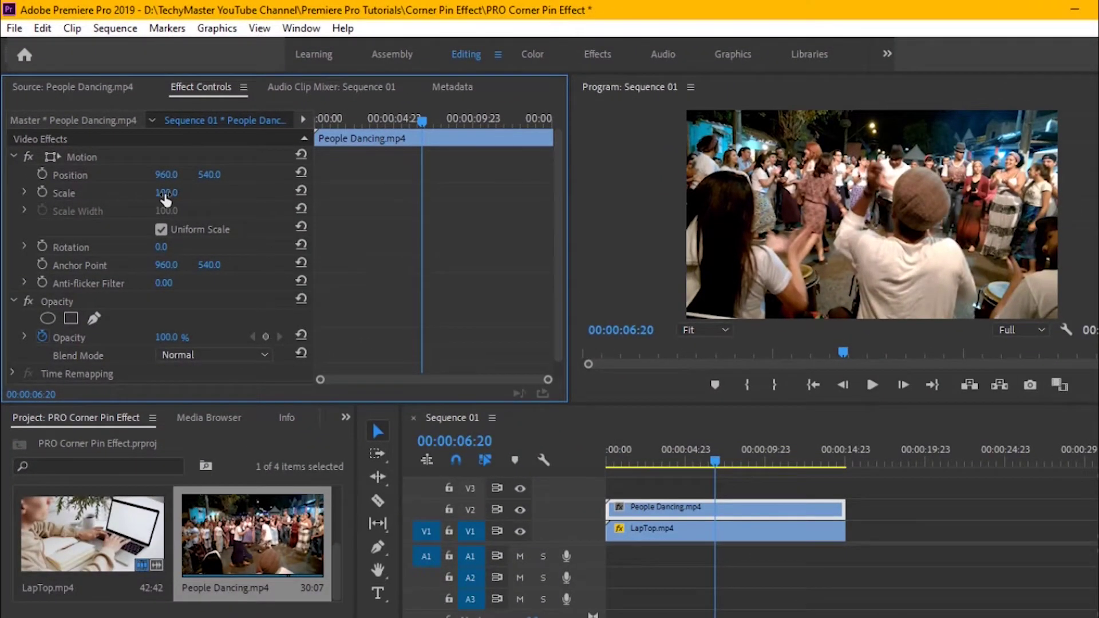
left_click_drag(166, 192, 134, 192)
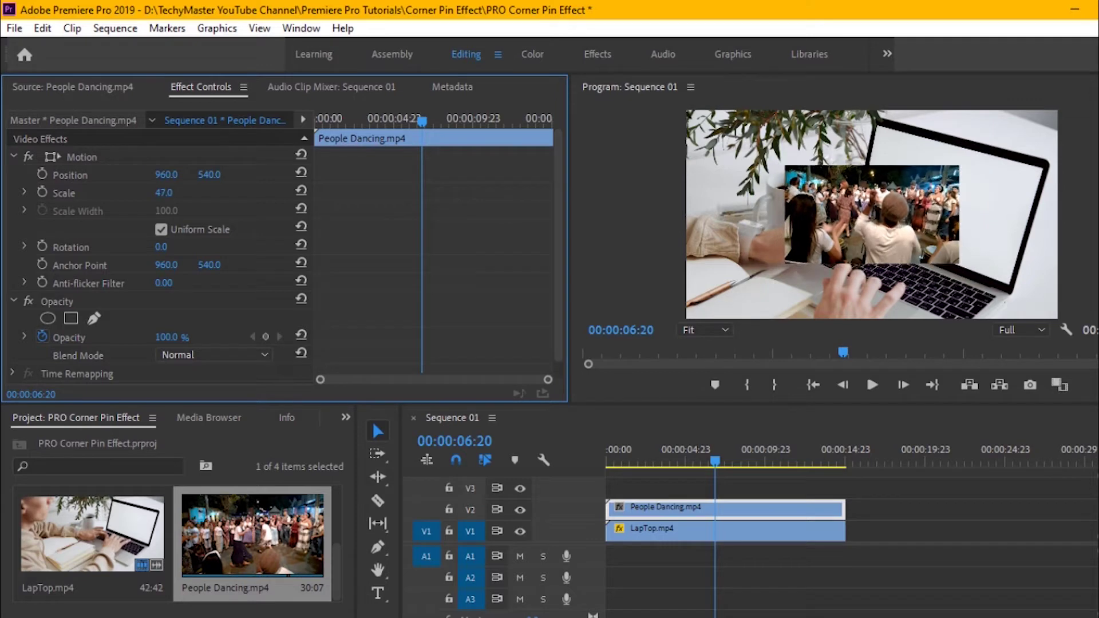
left_click(164, 194)
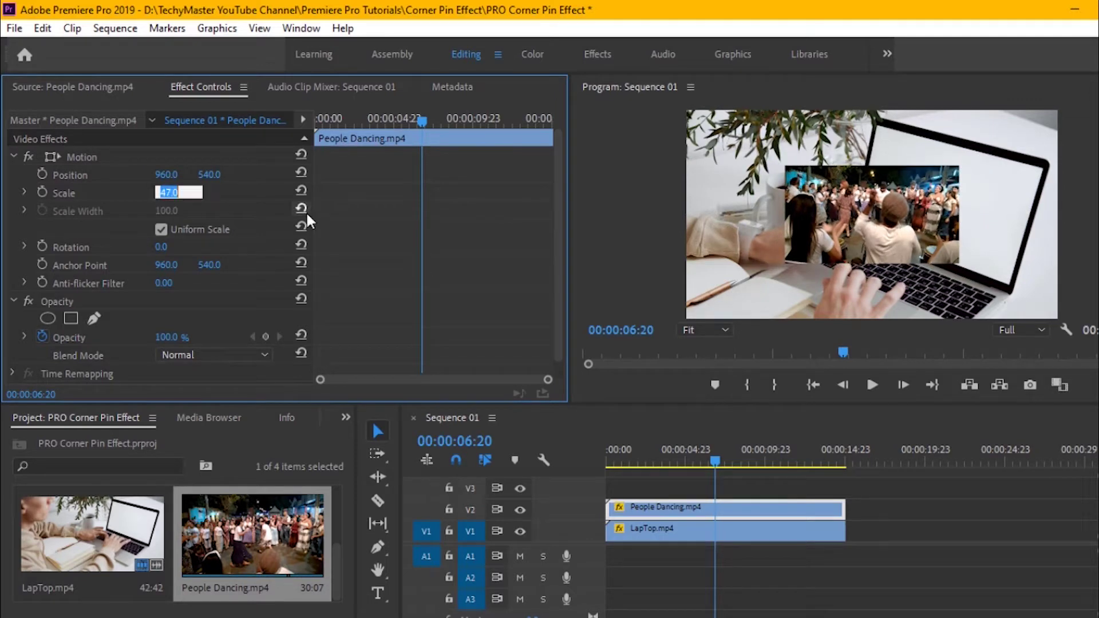
type("40")
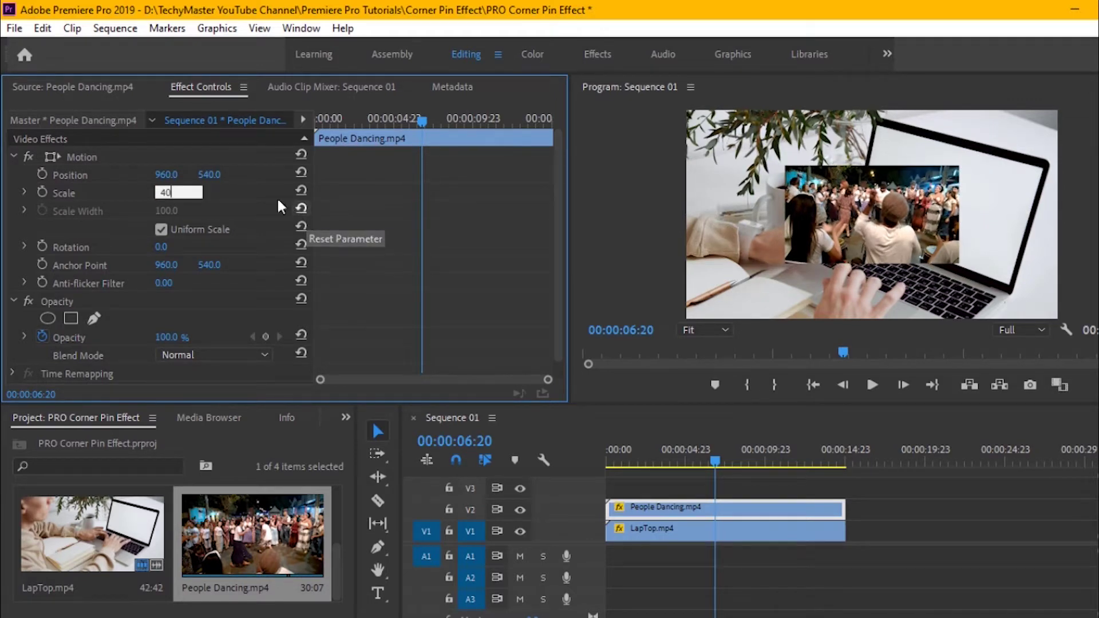
key("Return")
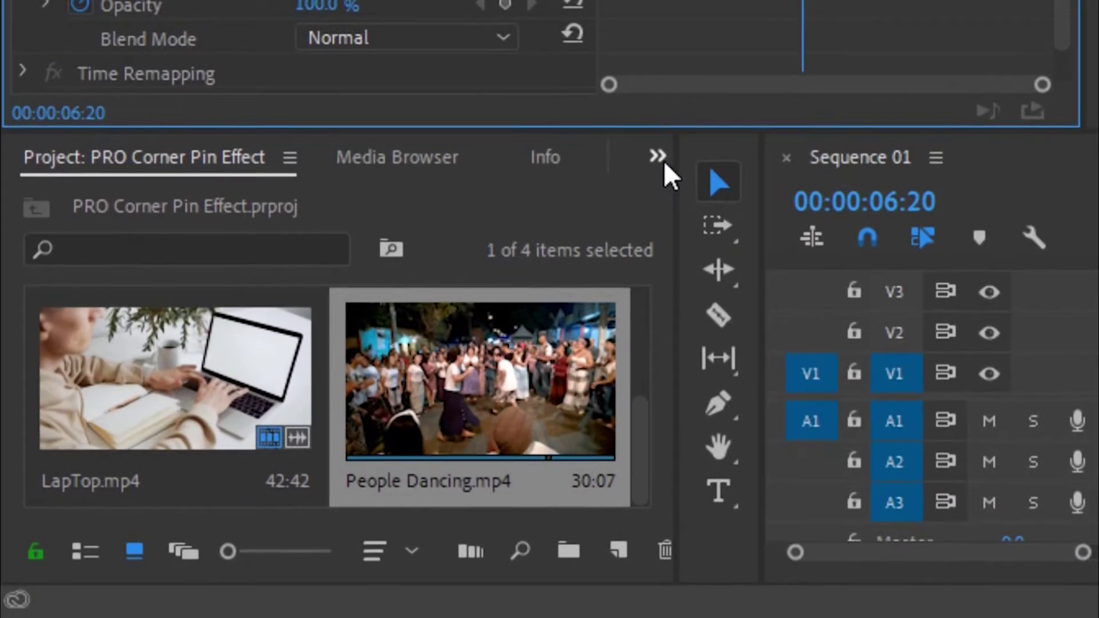
- Search the video effects for "corner" and apply Corner Pin to the People Dancing.mp4 clip
left_click(665, 164)
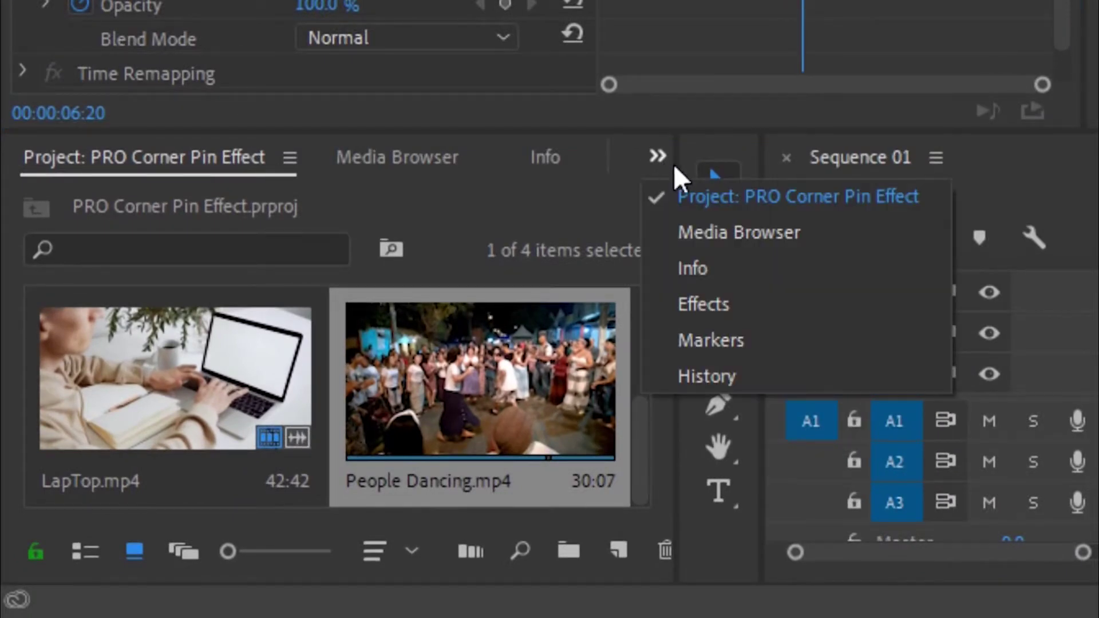
left_click(715, 304)
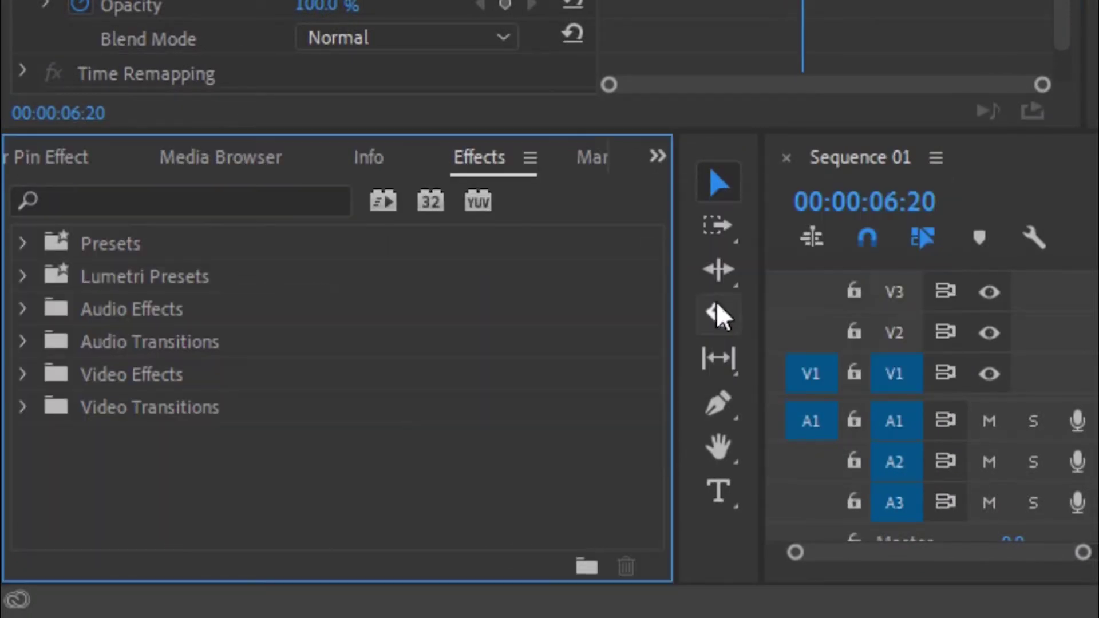
left_click(298, 209)
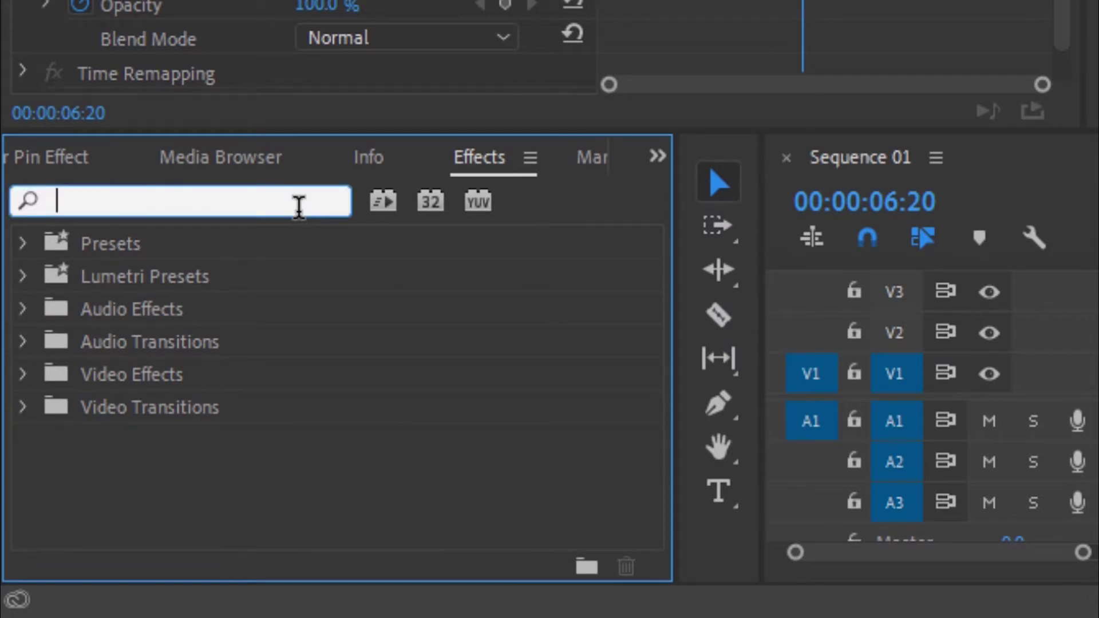
type("cor")
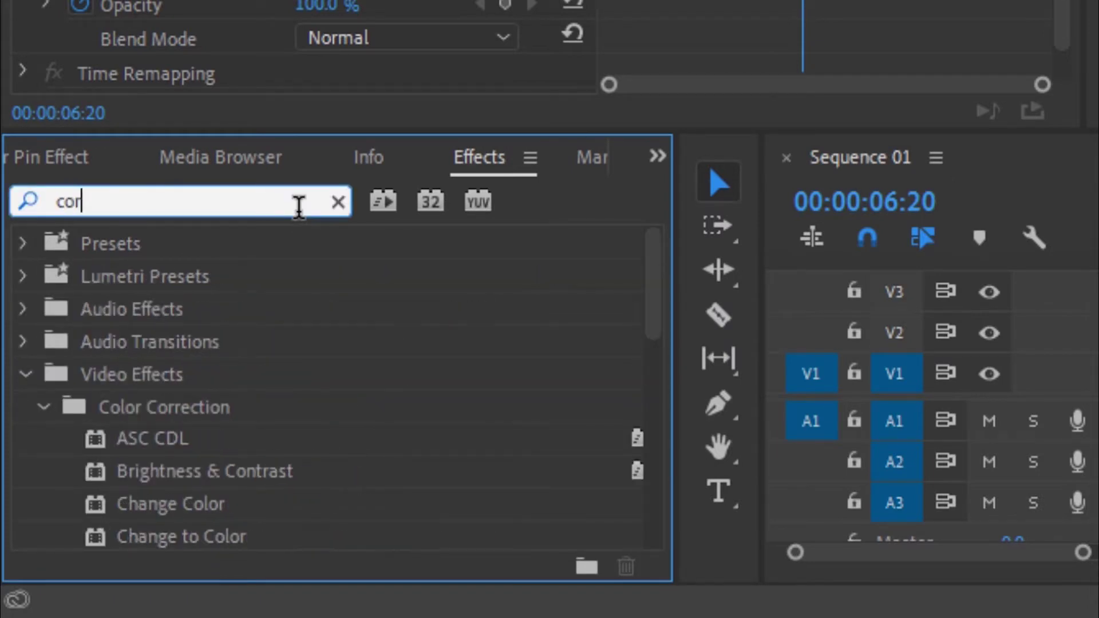
type("ner")
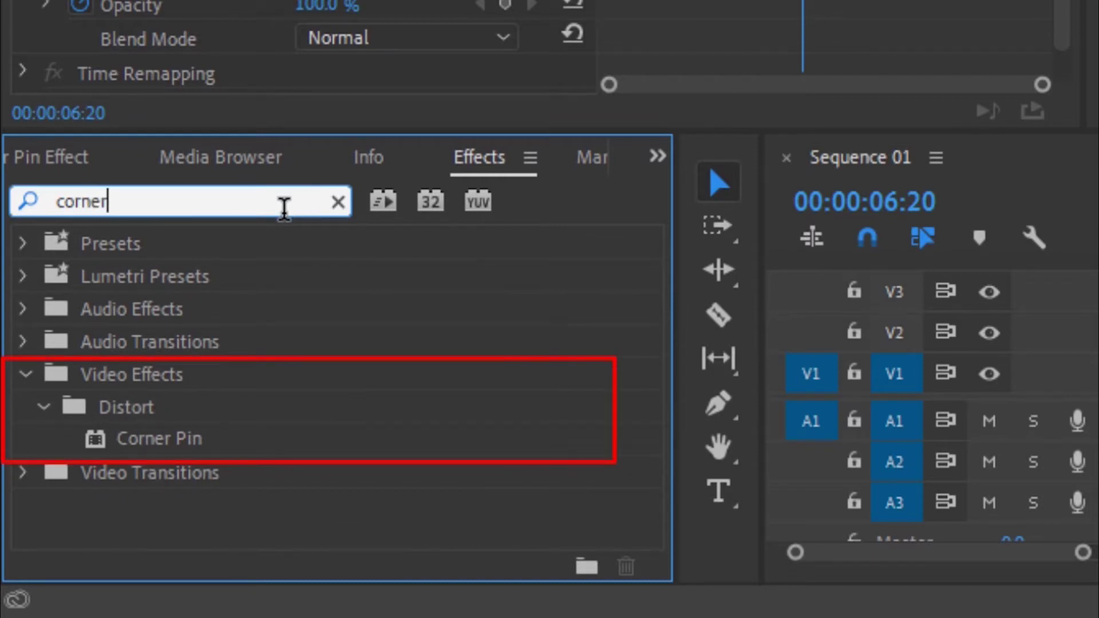
left_click(215, 437)
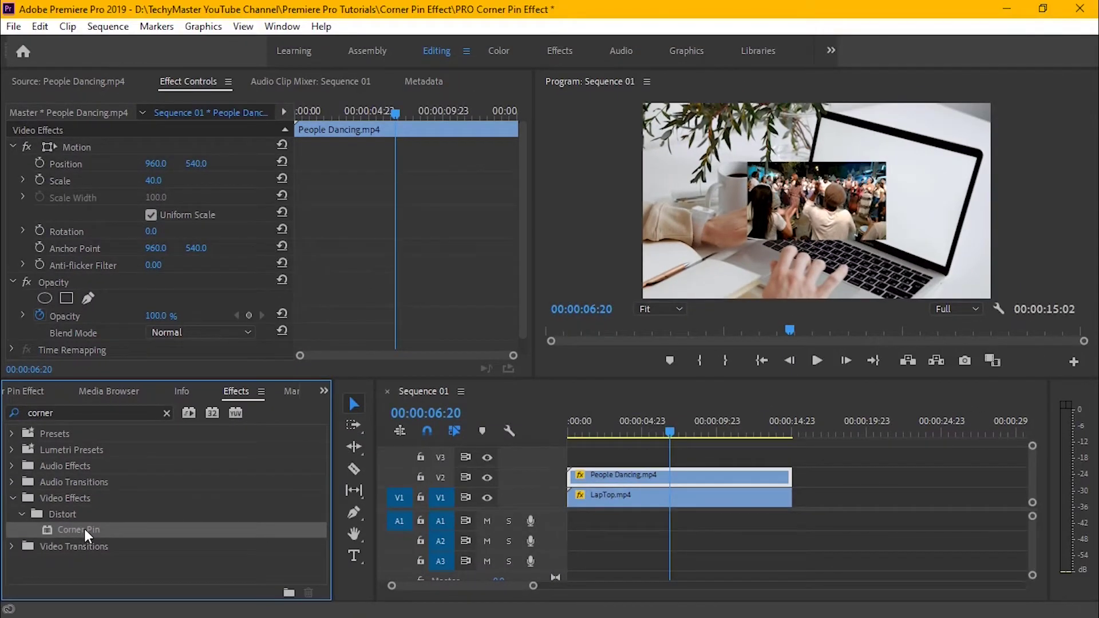
left_click_drag(85, 529, 613, 478)
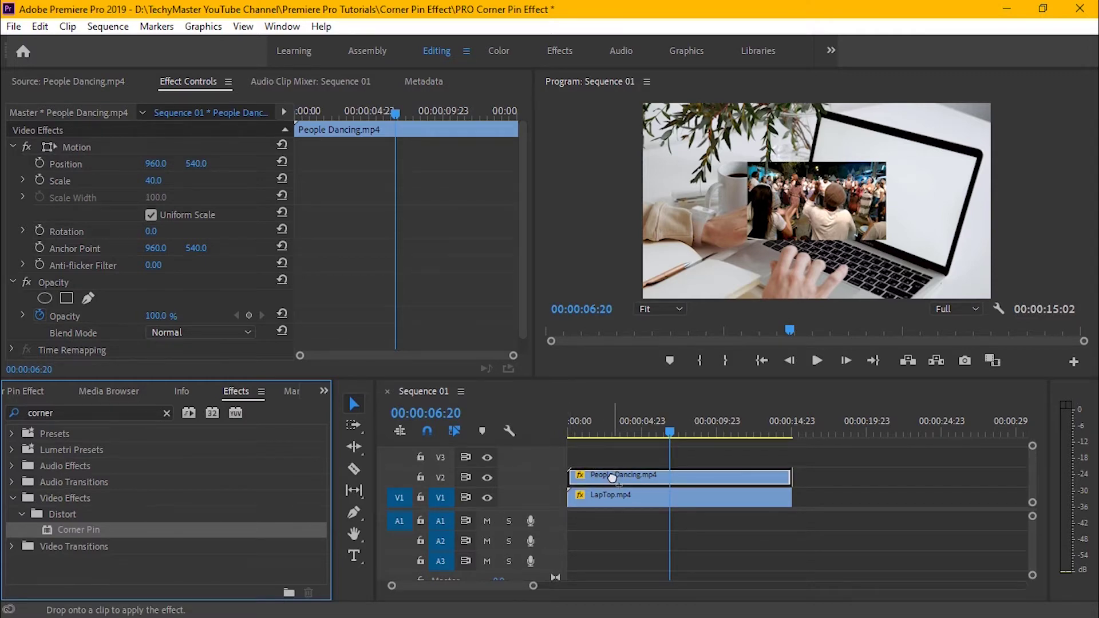
left_click_drag(612, 478, 613, 478)
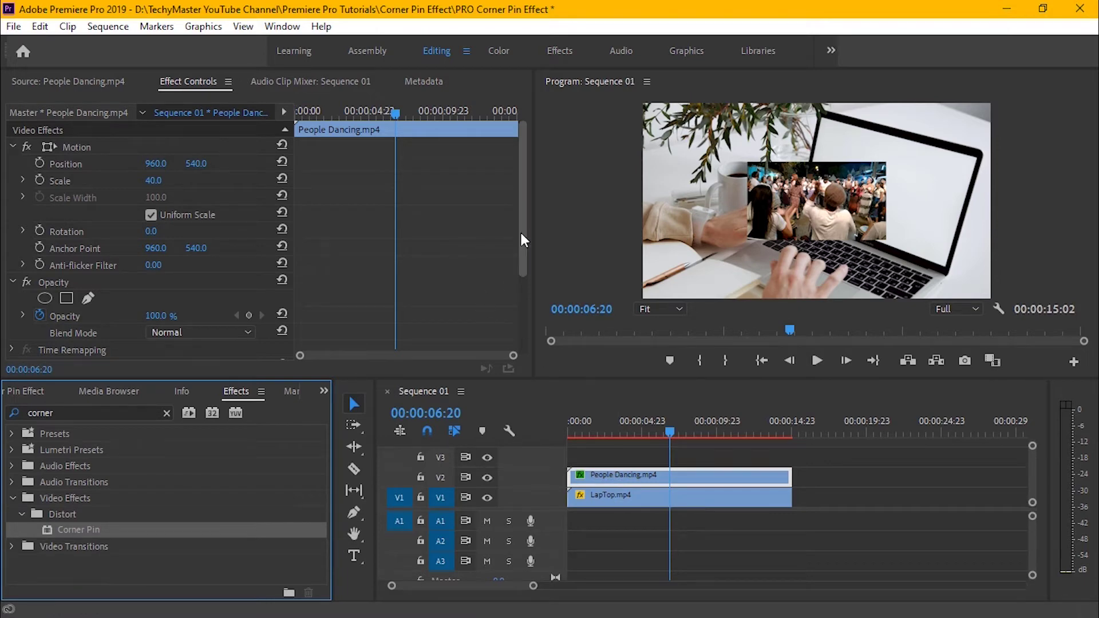
- Set the vertical values of the Corner Pin effect to 11 for Upper Left and 1258 for Lower Right
scroll(522, 239, "down", 5)
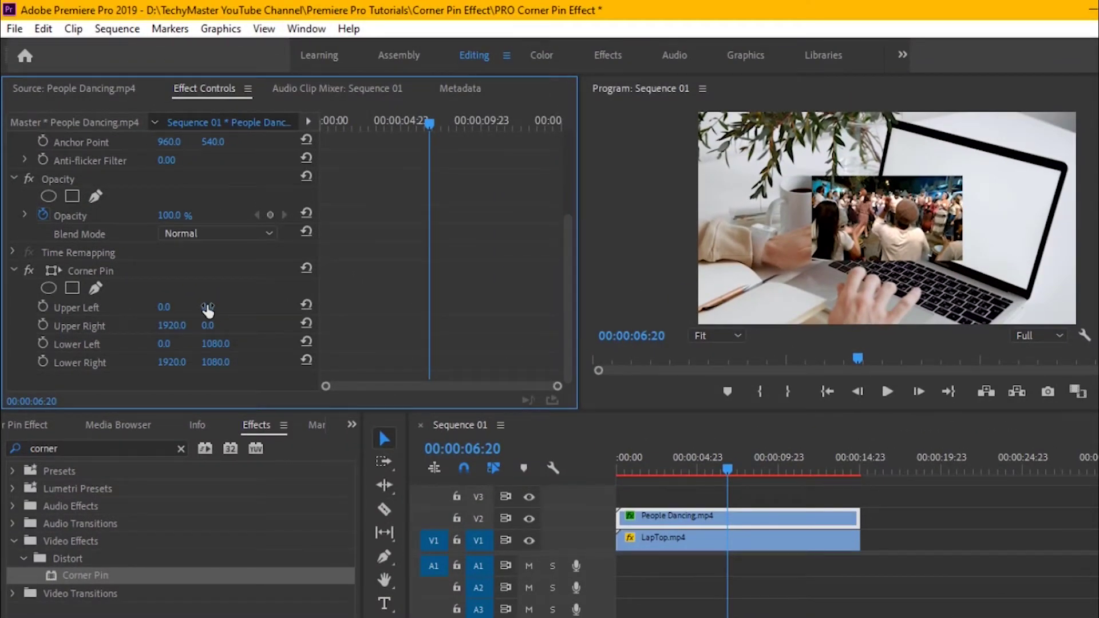
mouse_move(208, 309)
left_mouse_down()
mouse_move(635, 309)
mouse_move(195, 310)
mouse_move(210, 309)
left_mouse_up()
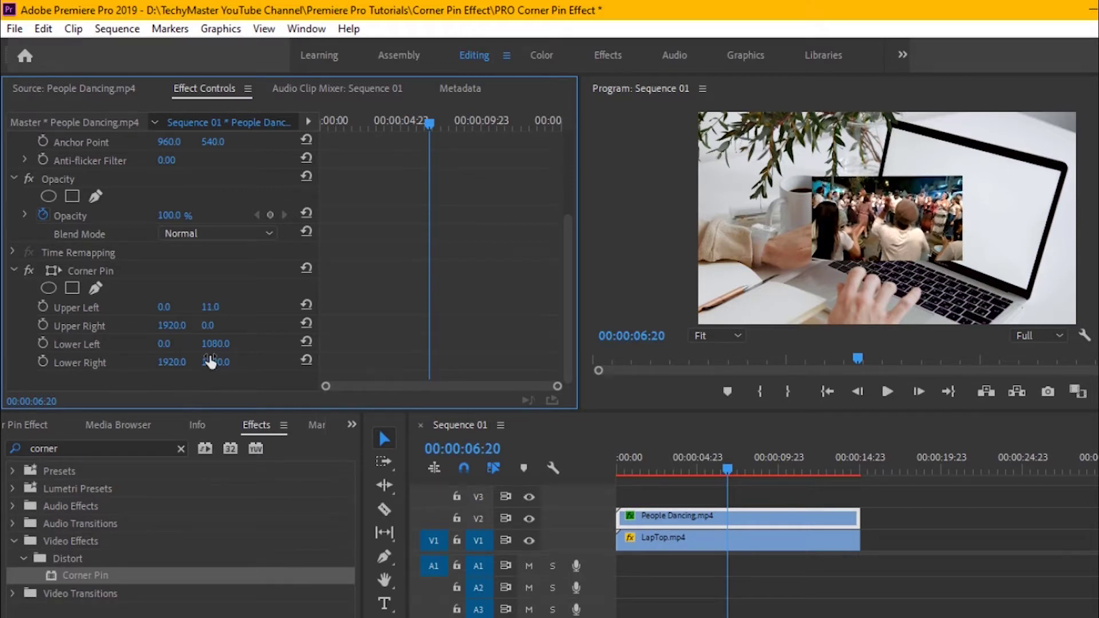
left_click_drag(210, 366, 314, 366)
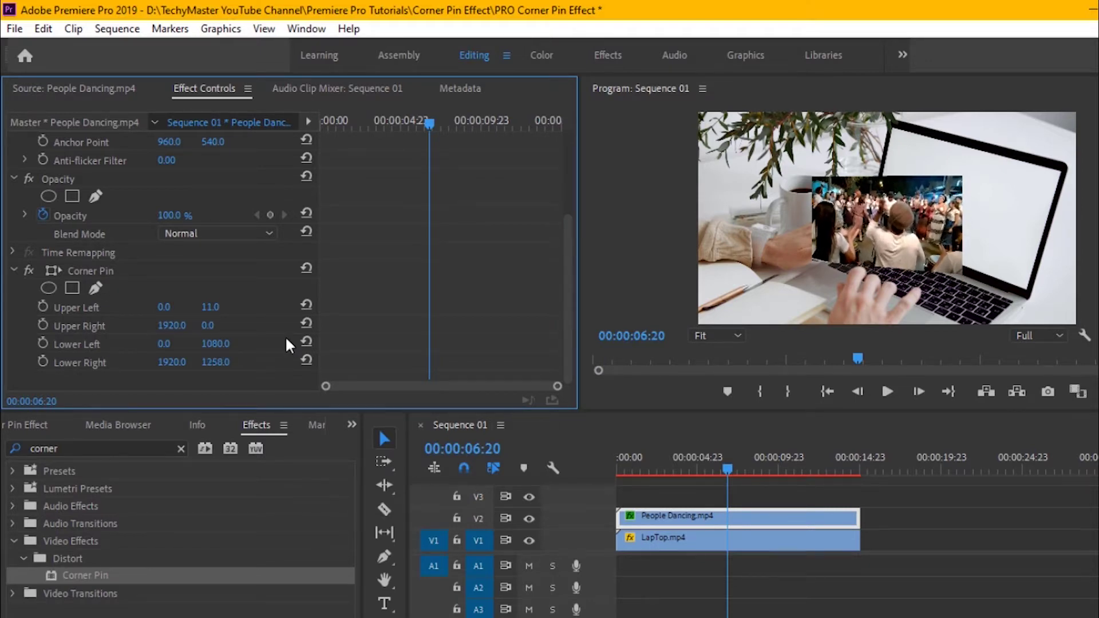
- Show the Corner Pin handles on the clip and view the program preview enlarged, then restore the layout
left_click(91, 270)
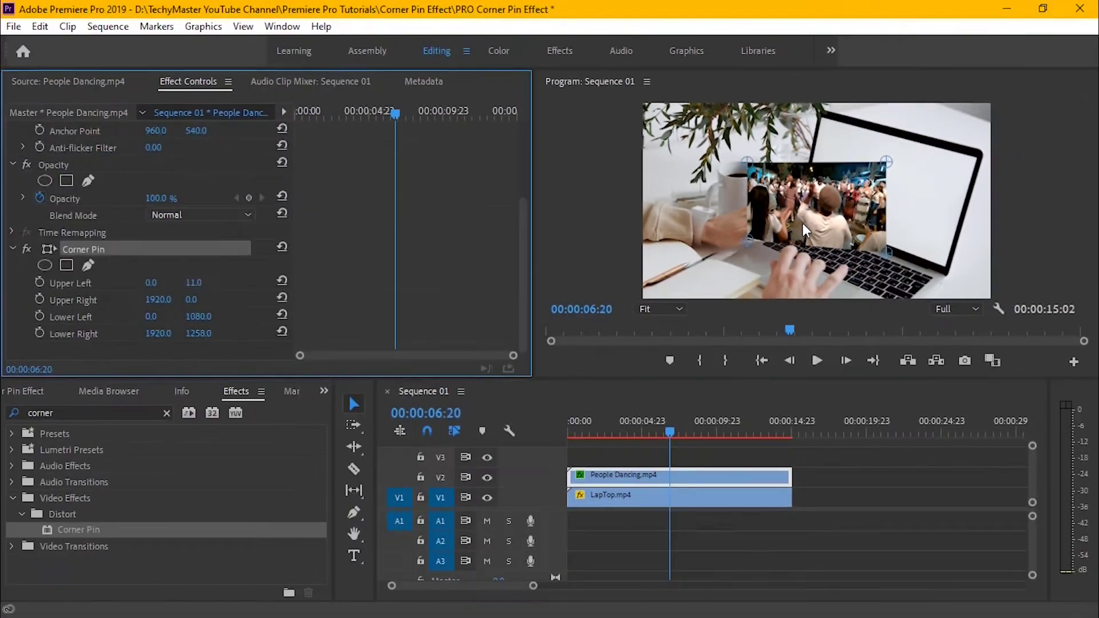
left_click(804, 229)
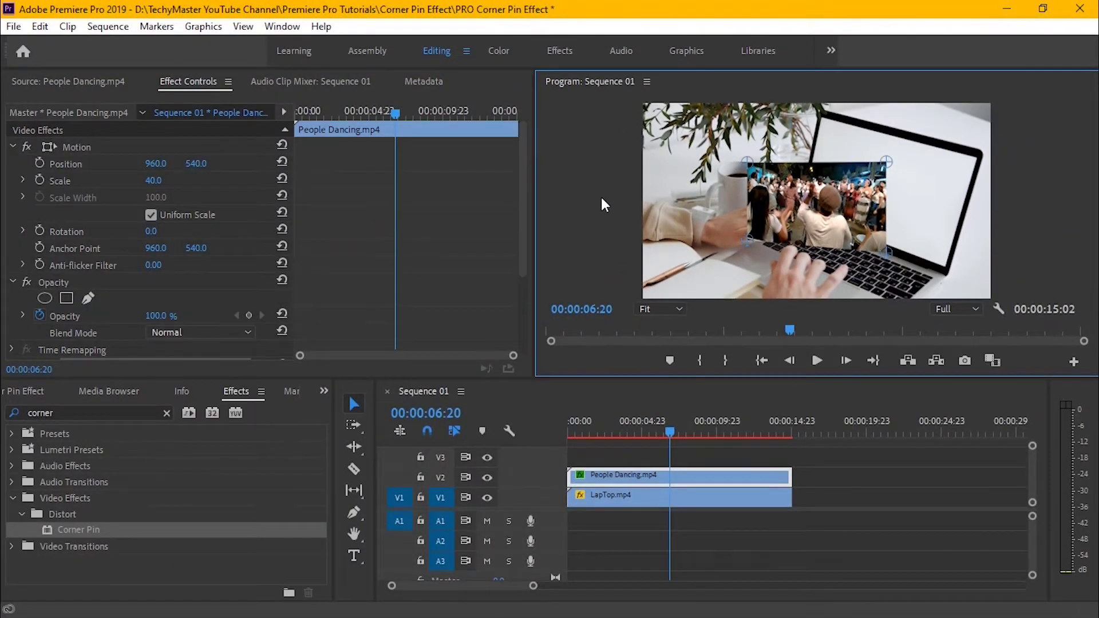
key("grave")
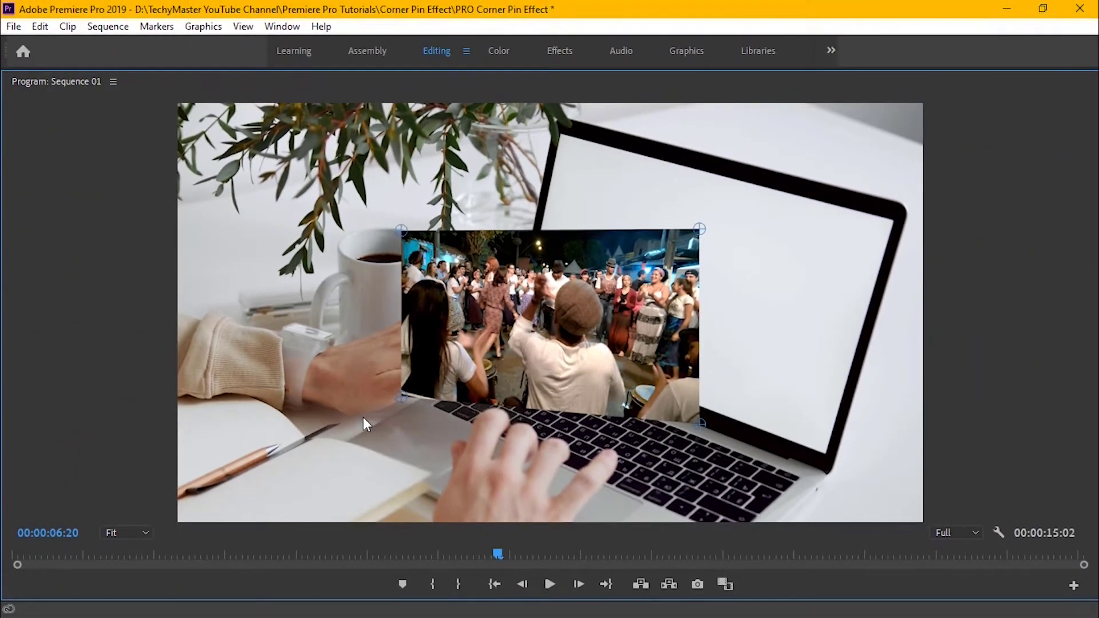
key("grave")
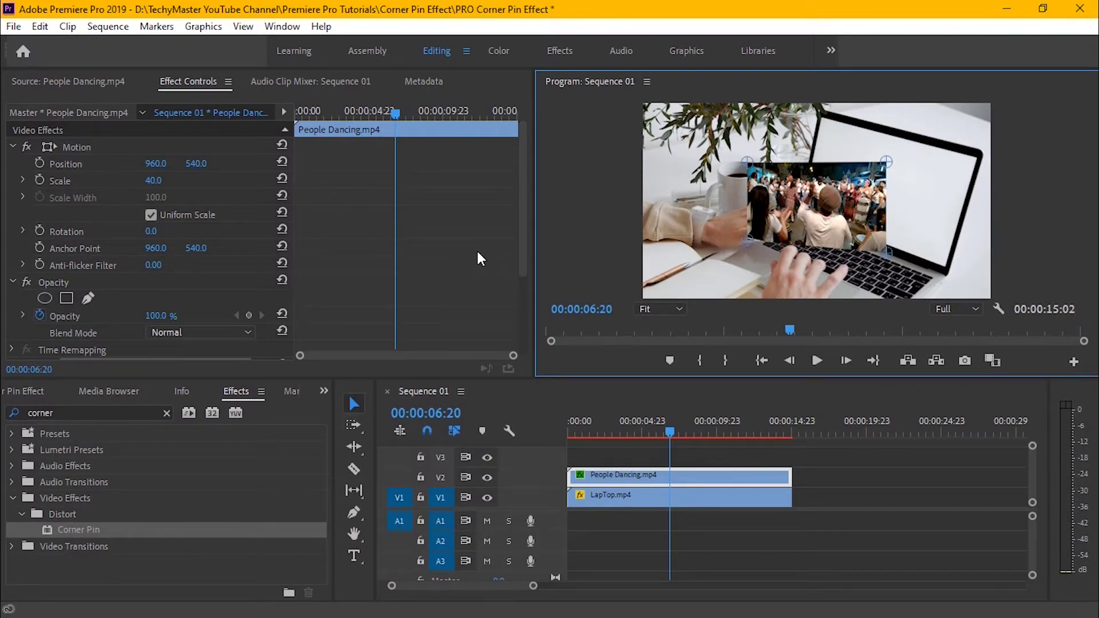
- Turn on Scale and Position keyframing for the People Dancing.mp4 clip at 00:00:03:00
left_click_drag(393, 112, 342, 109)
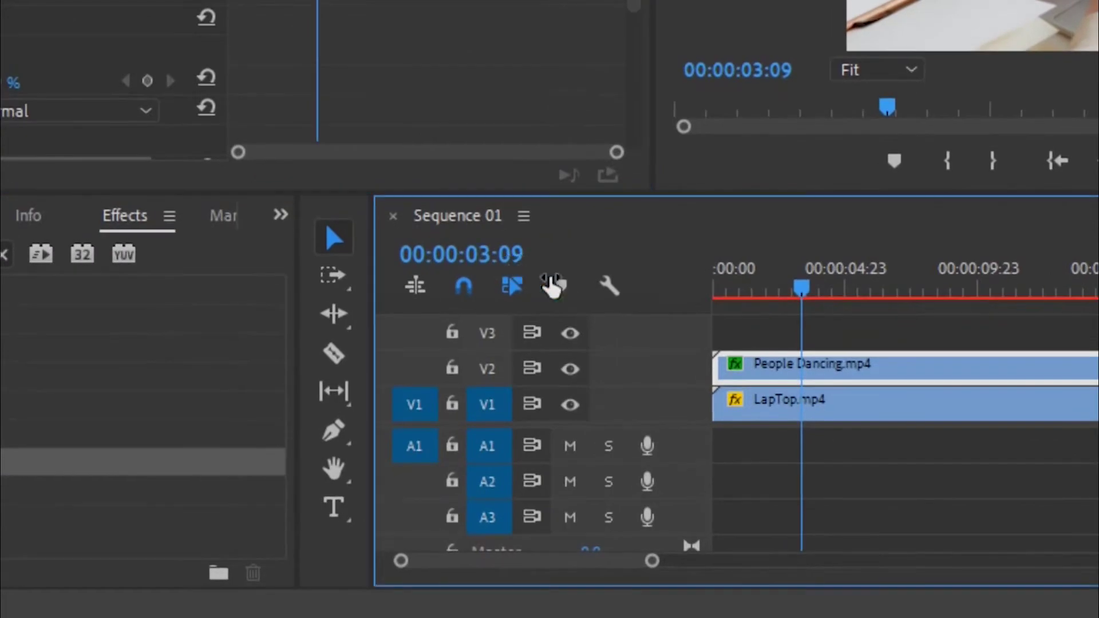
left_click(512, 267)
left_click(581, 259)
key("BackSpace")
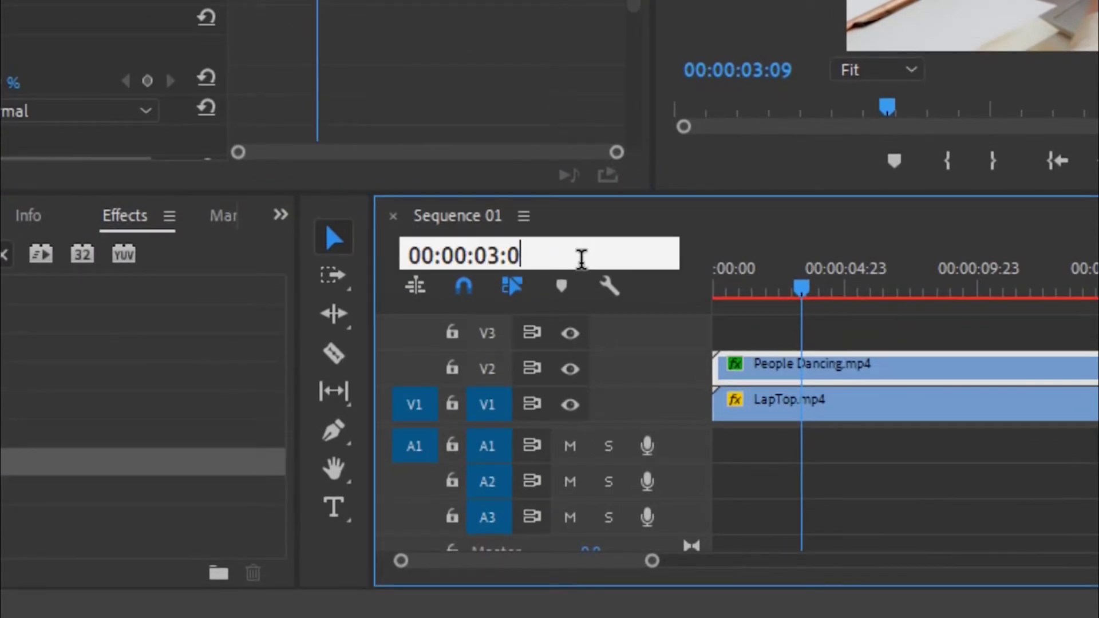
type("0")
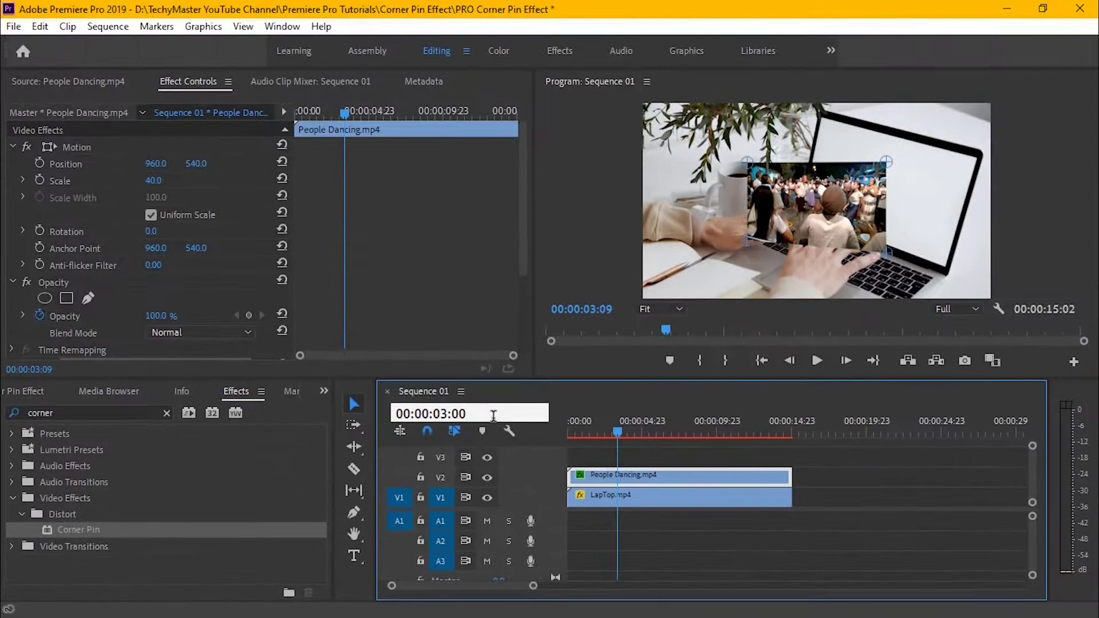
key("Return")
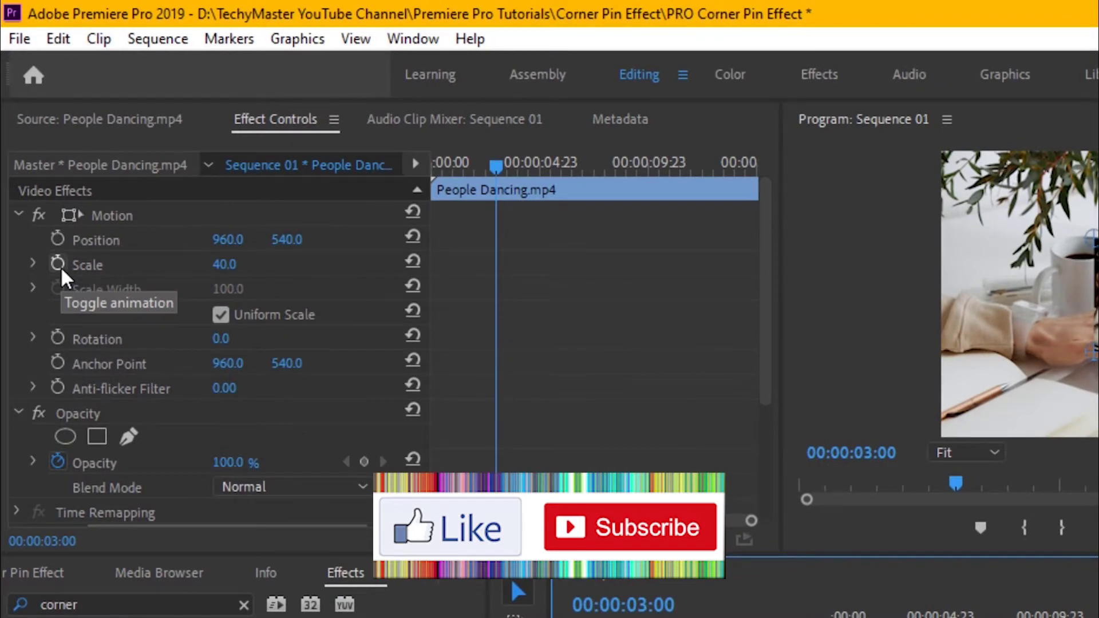
left_click(61, 266)
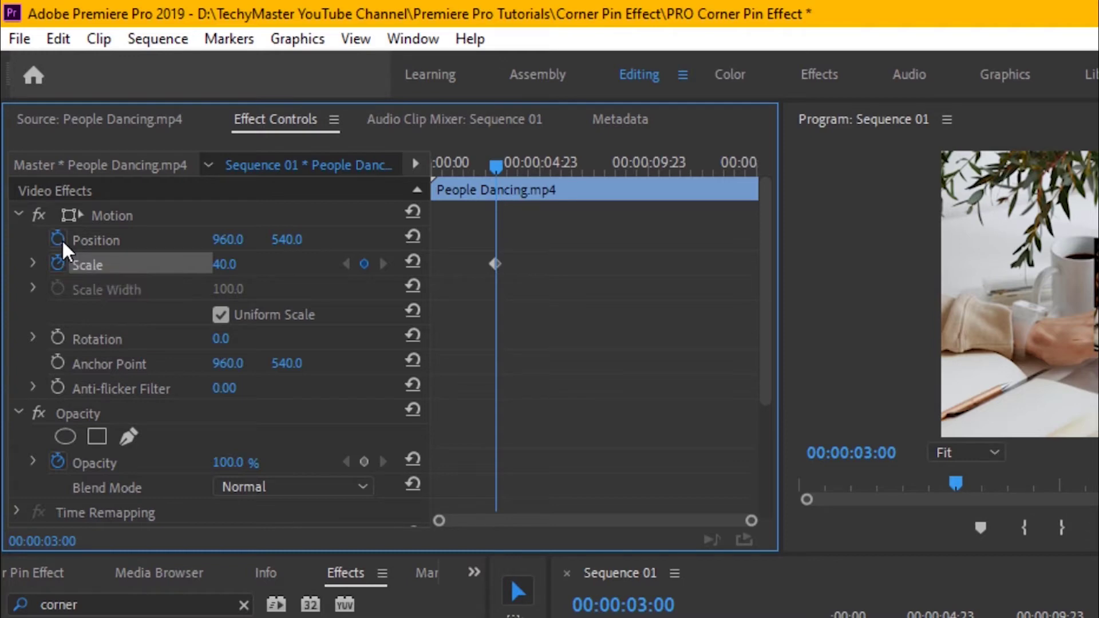
left_click(60, 239)
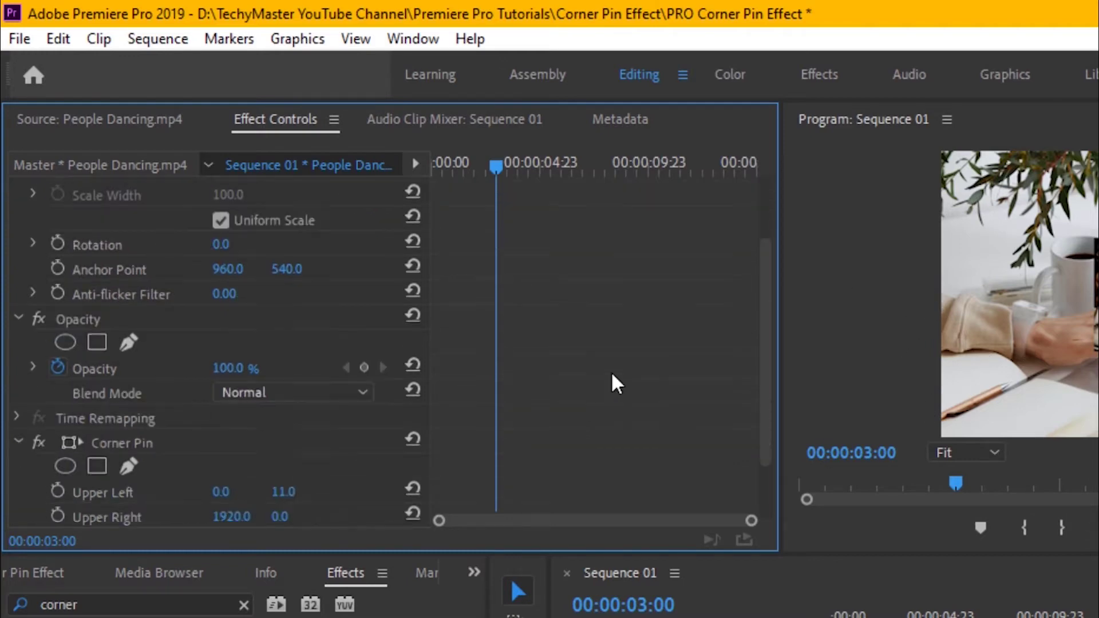
- Move the clip's four Corner Pin handles onto the laptop screen's corners, with the upper ones at about (1027, -660) and (3194, -95)
scroll(610, 371, "down", 3)
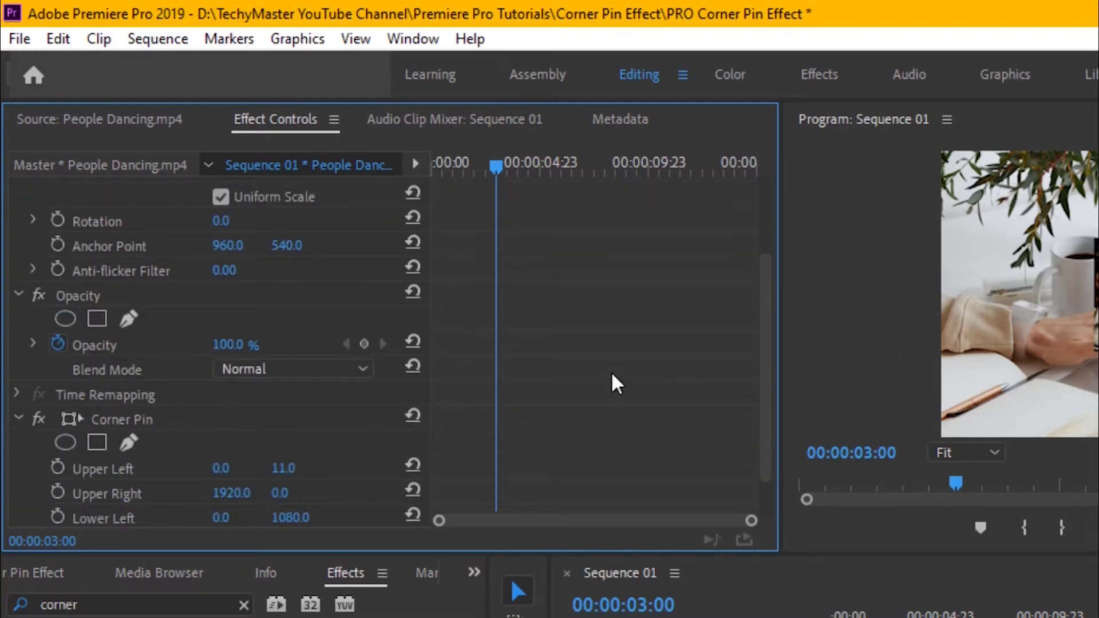
left_click(136, 364)
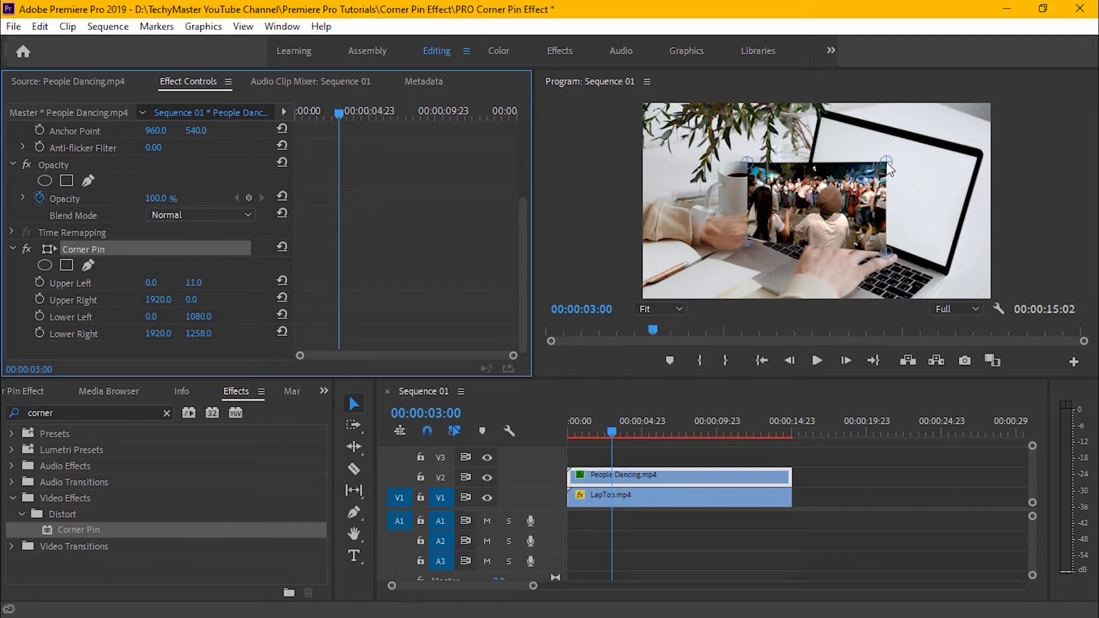
left_click(630, 232)
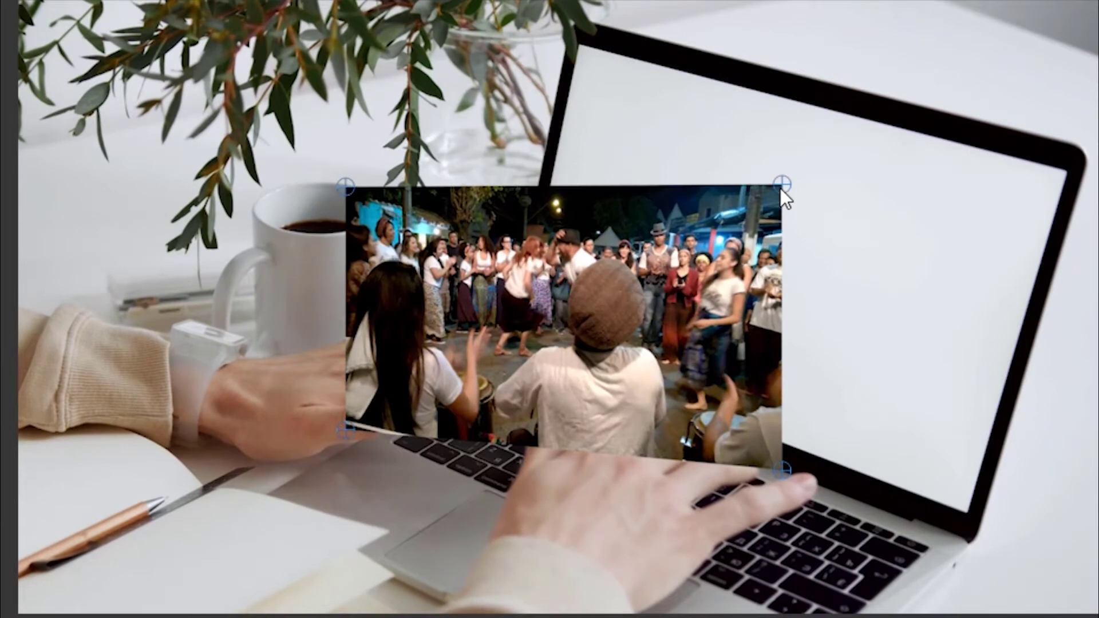
left_click_drag(780, 187, 1071, 162)
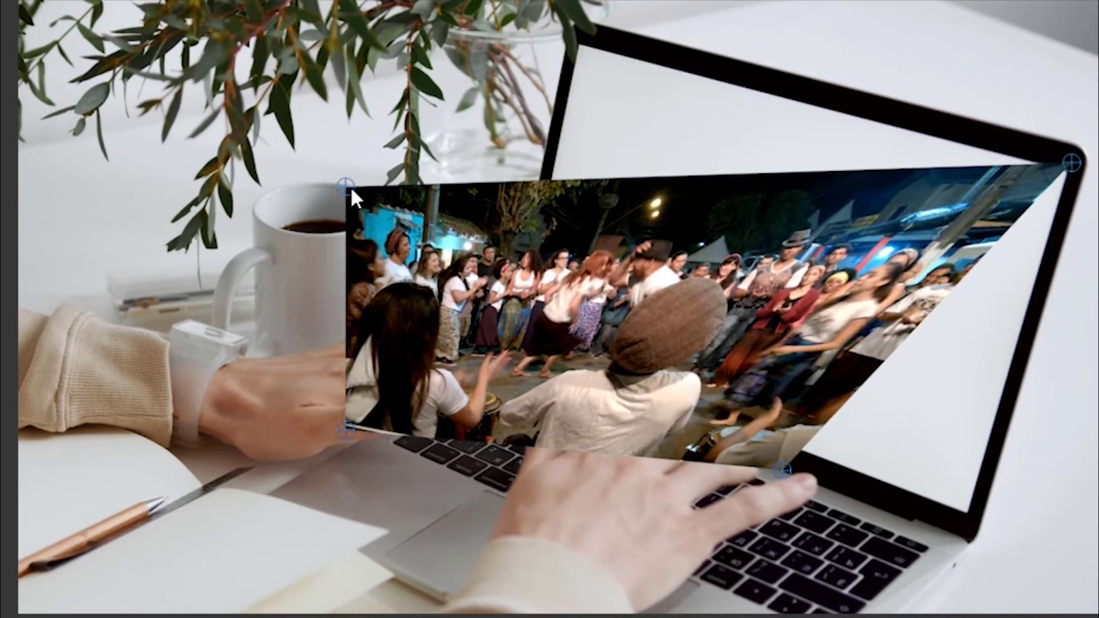
left_click_drag(575, 78, 585, 51)
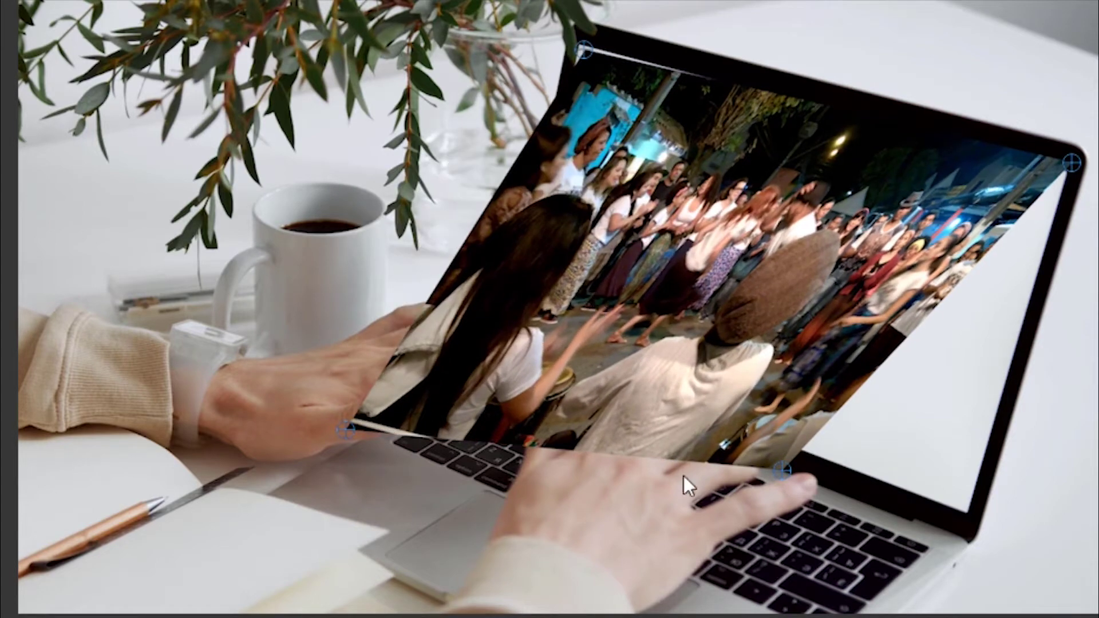
left_click_drag(966, 509, 967, 500)
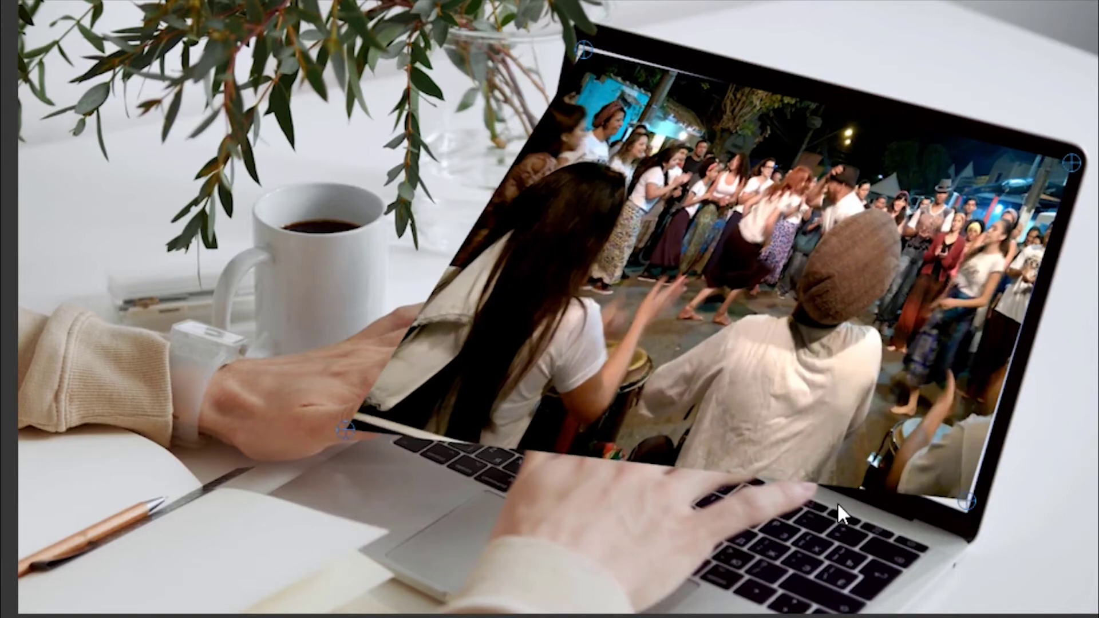
left_click_drag(345, 431, 518, 334)
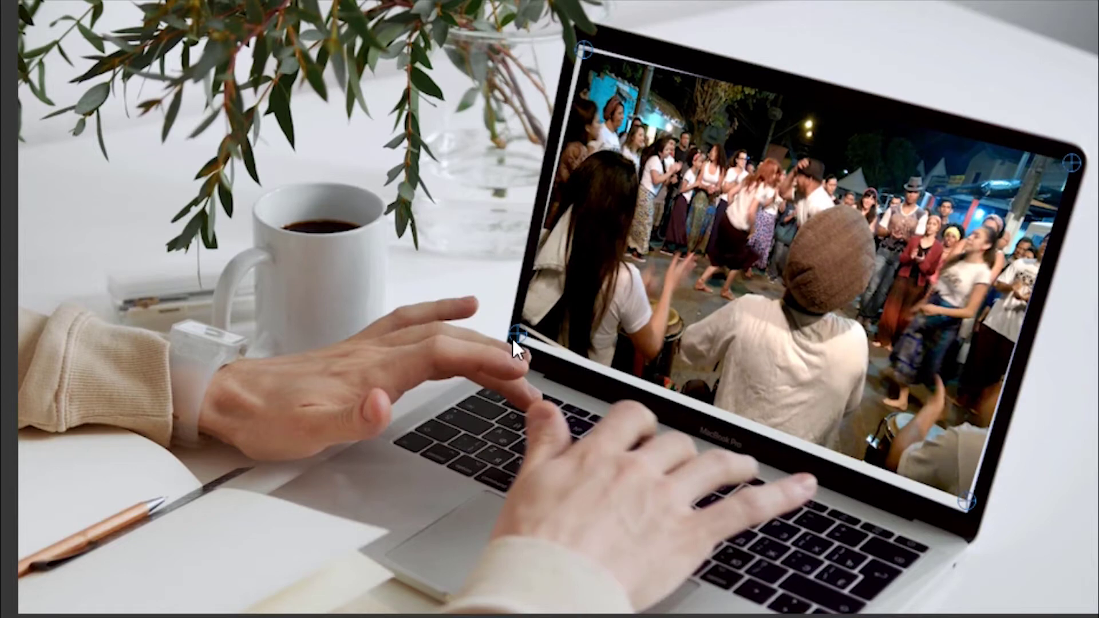
- Fine-tune the lower Corner Pin handles against the laptop bezel, Lower Left at about (727, 729) and Lower Right at about (2728, 1470)
left_click_drag(521, 341, 512, 347)
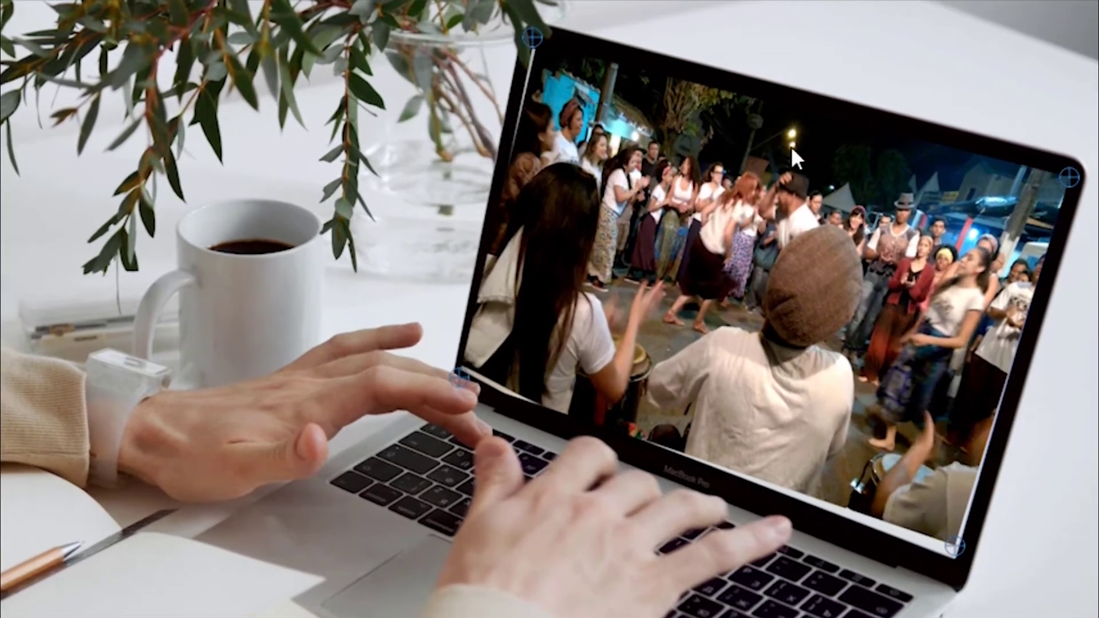
left_click_drag(946, 566, 952, 564)
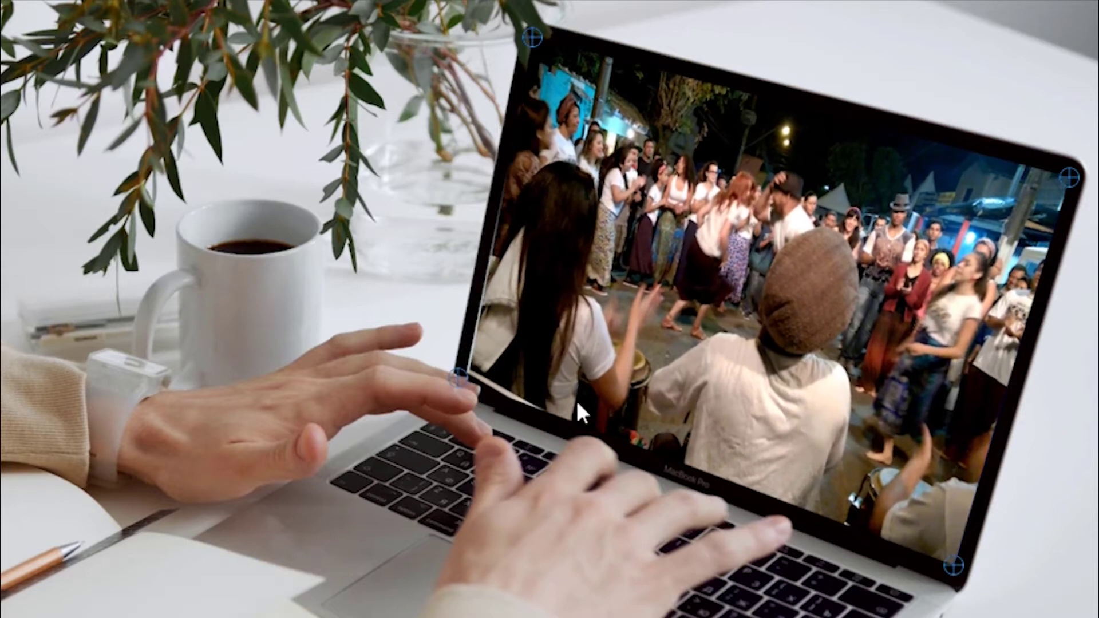
left_click_drag(451, 381, 446, 385)
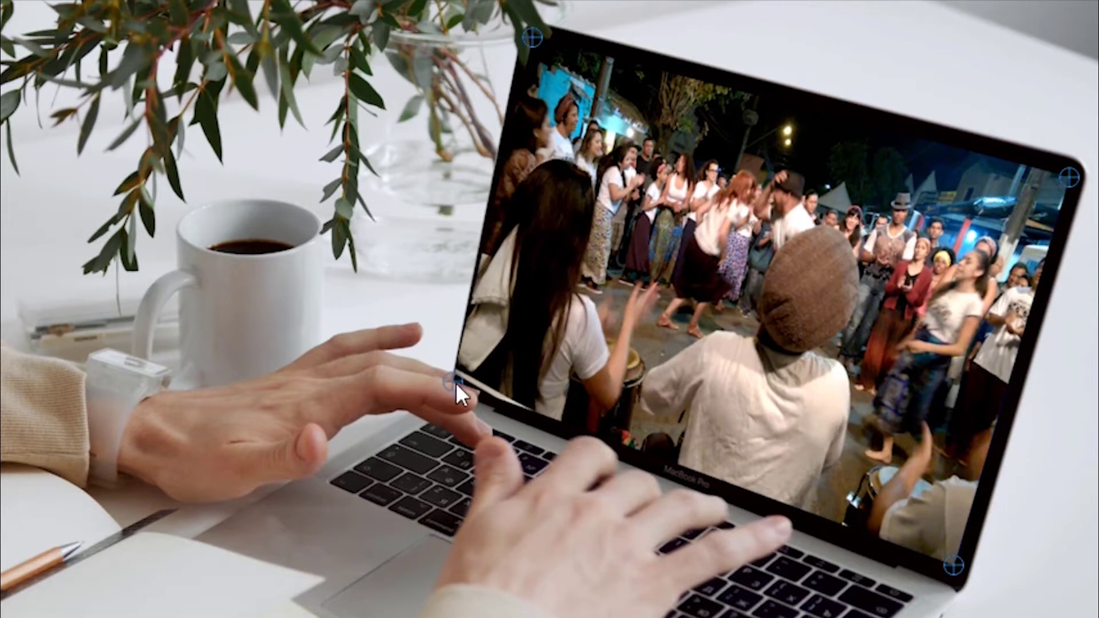
left_click_drag(459, 382, 464, 382)
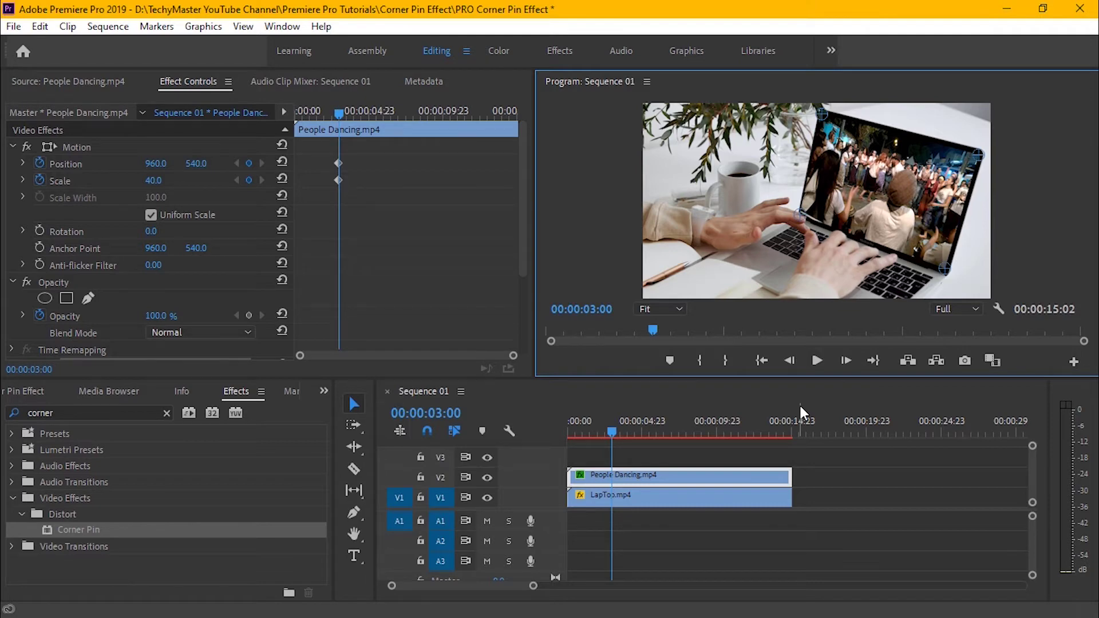
- Render and play the sequence to check the pinned video, then scrub back towards the Scale and Position keyframes
key("Return")
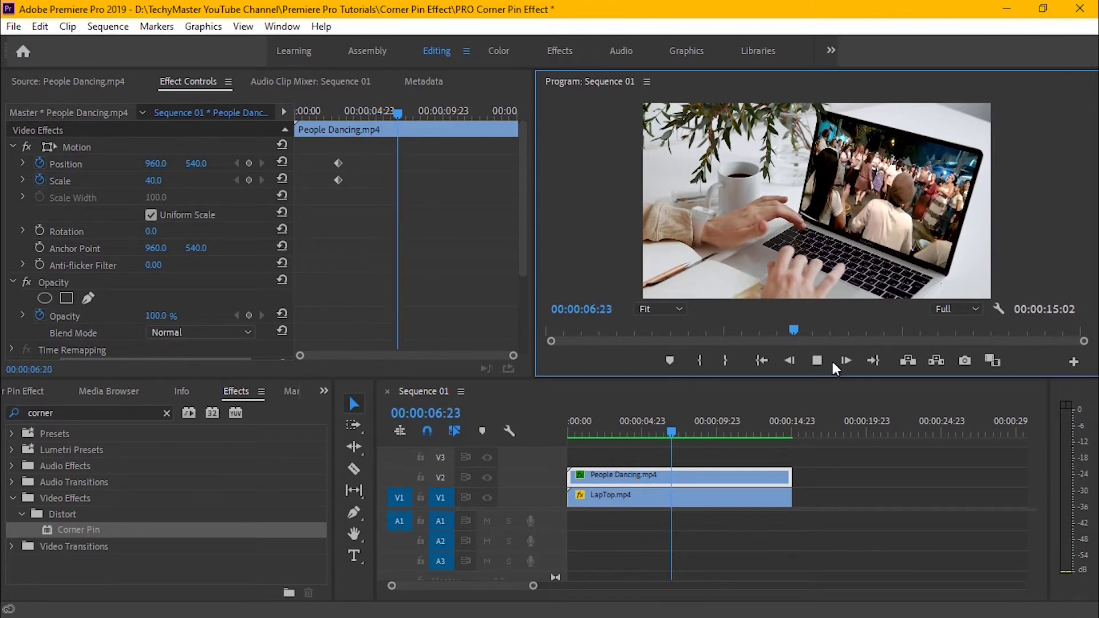
left_click(817, 360)
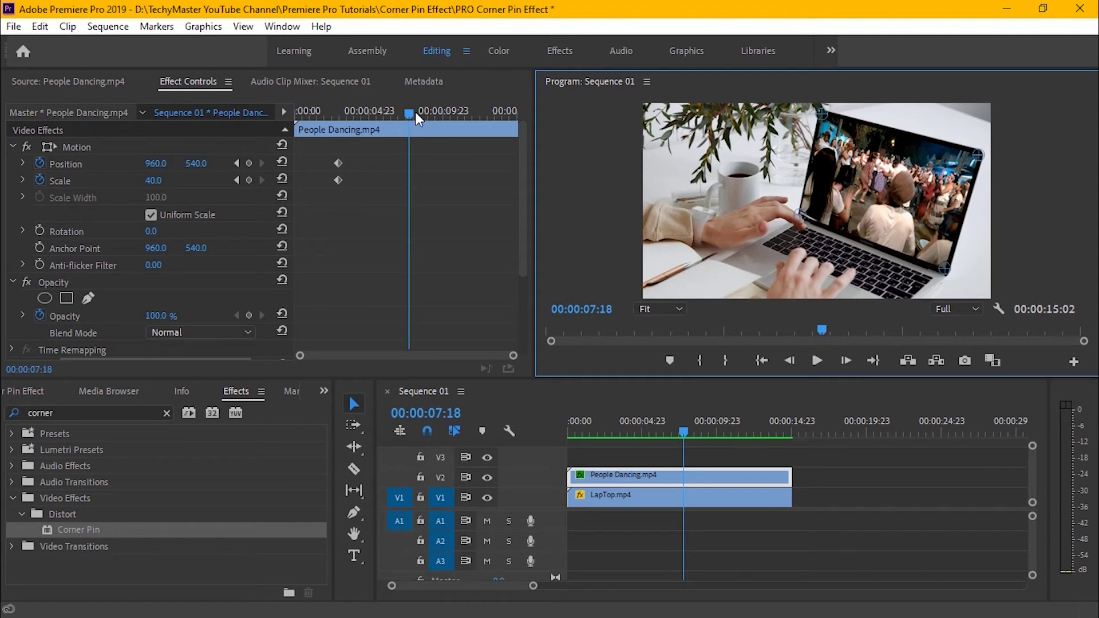
left_click_drag(411, 112, 335, 113)
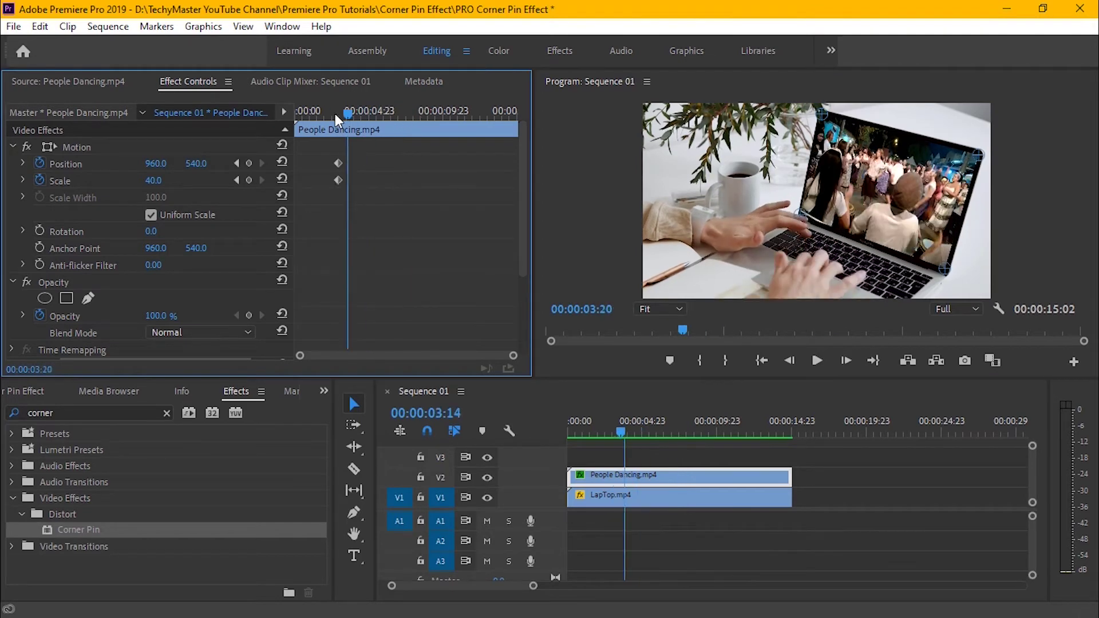
- Turn on keyframing for all four Corner Pin corners at the existing Scale keyframe, 00:00:03:00
scroll(408, 215, "down", 5)
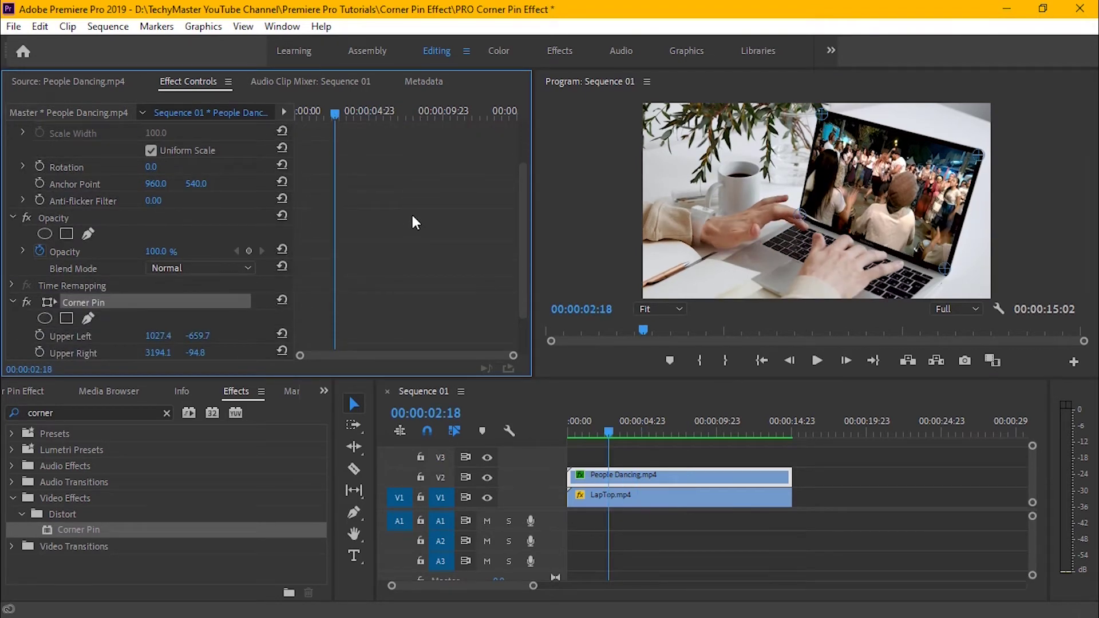
scroll(408, 213, "up", 5)
left_click(261, 180)
scroll(415, 229, "down", 5)
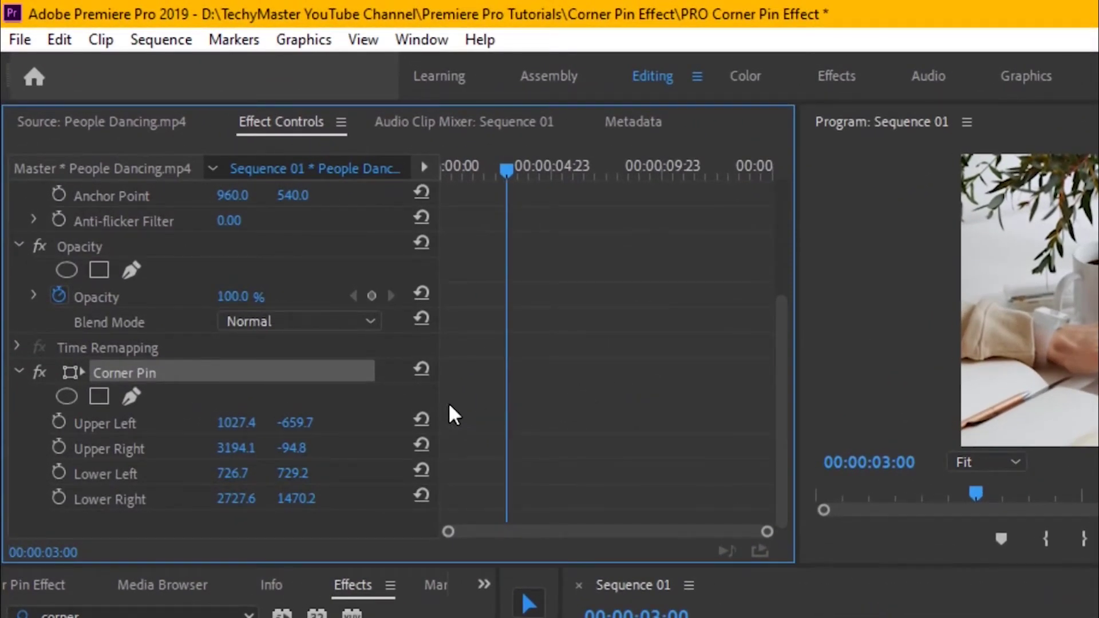
left_click(58, 422)
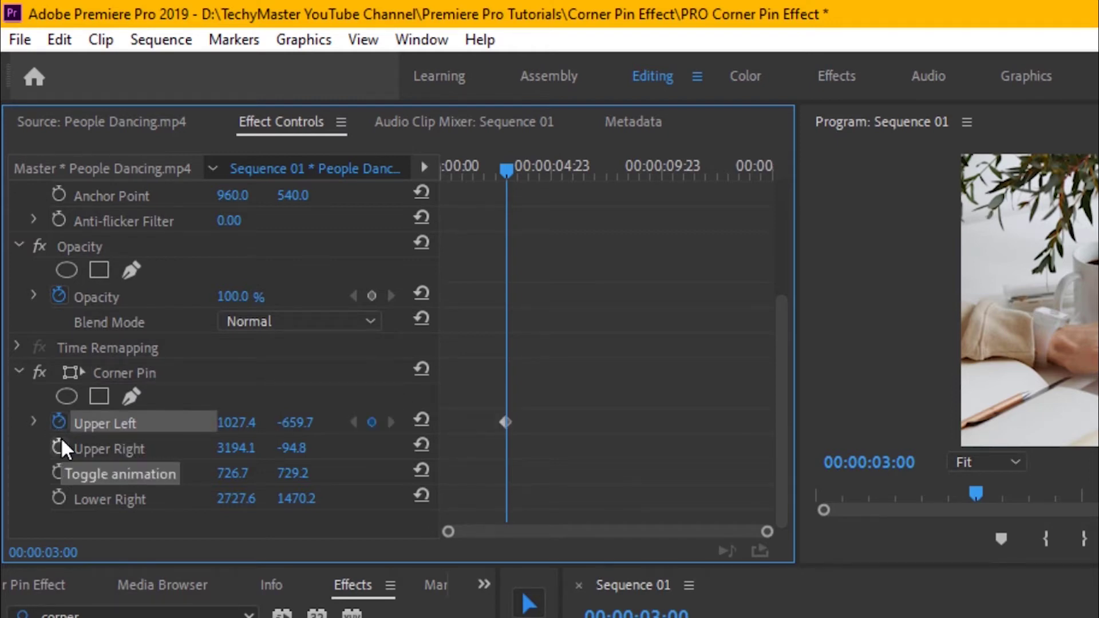
left_click(59, 448)
left_click(59, 473)
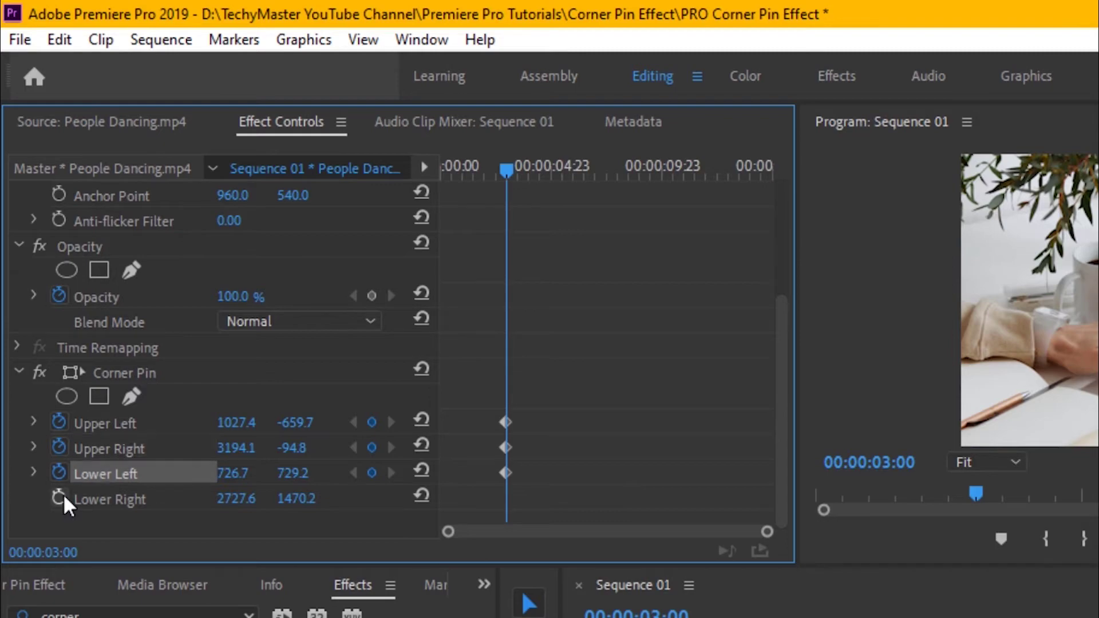
left_click(62, 497)
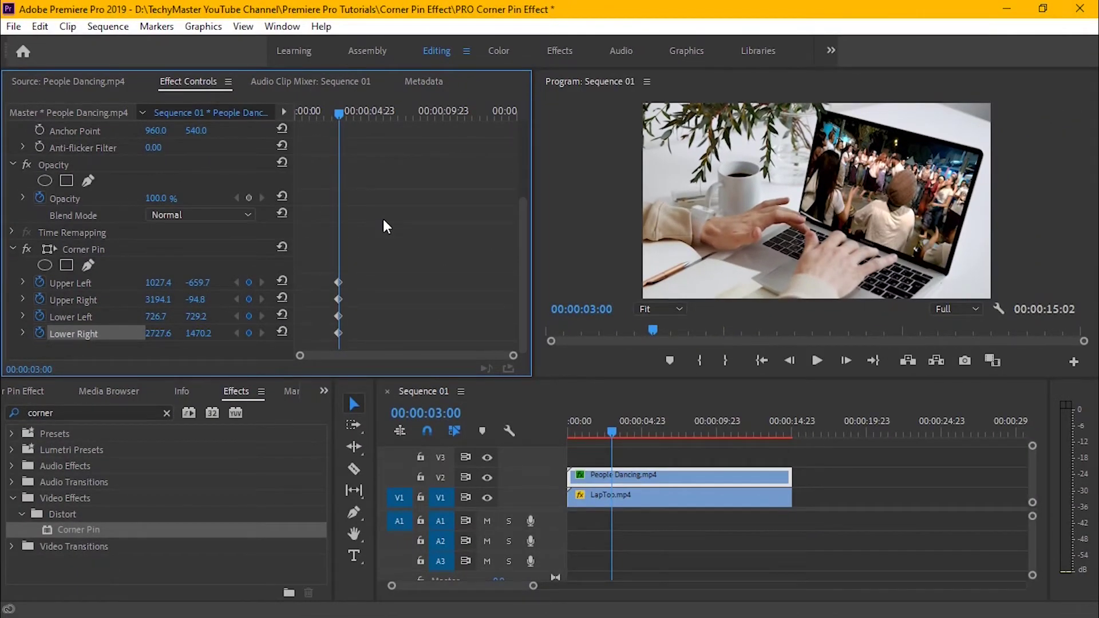
- Move the sequence playhead to timecode 00:00:03:15
scroll(383, 219, "up", 4)
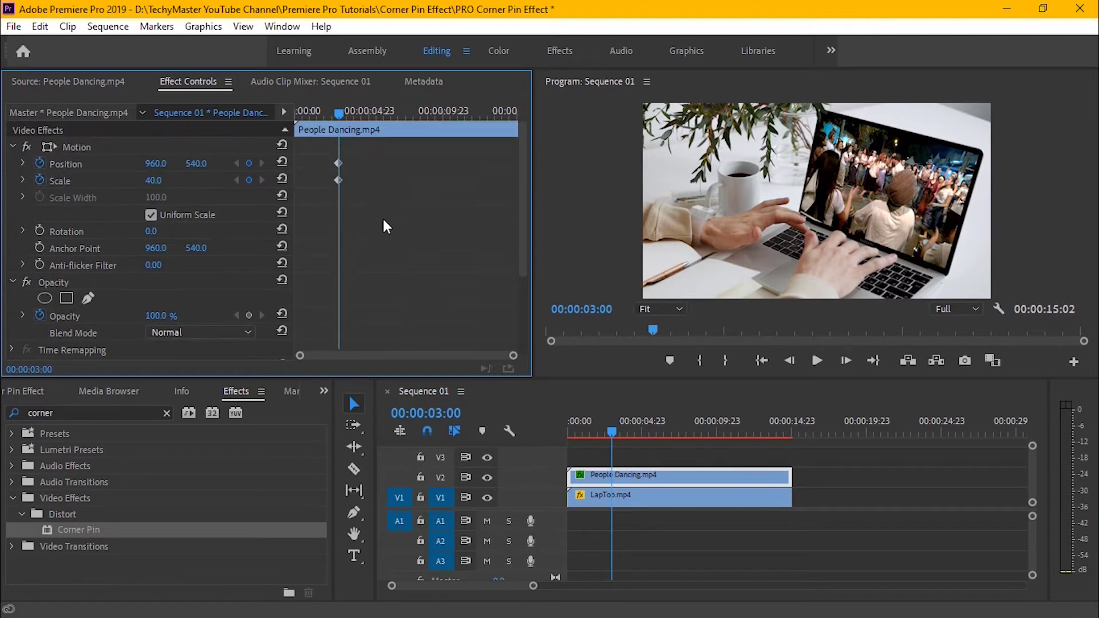
scroll(383, 218, "down", 2)
scroll(383, 226, "down", 1)
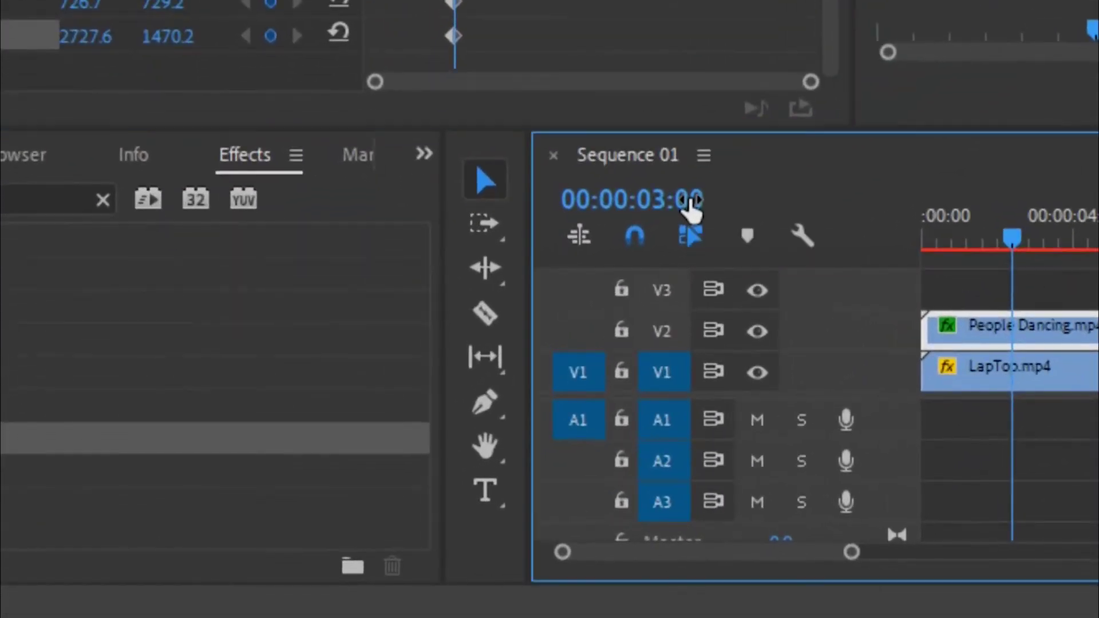
left_click(693, 212)
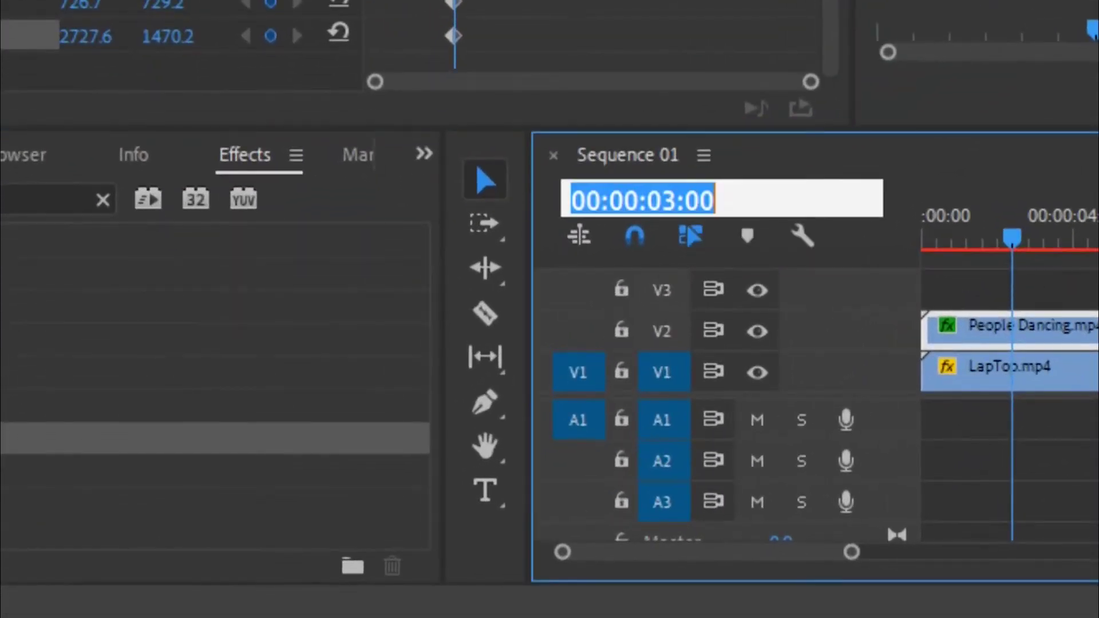
left_click(726, 203)
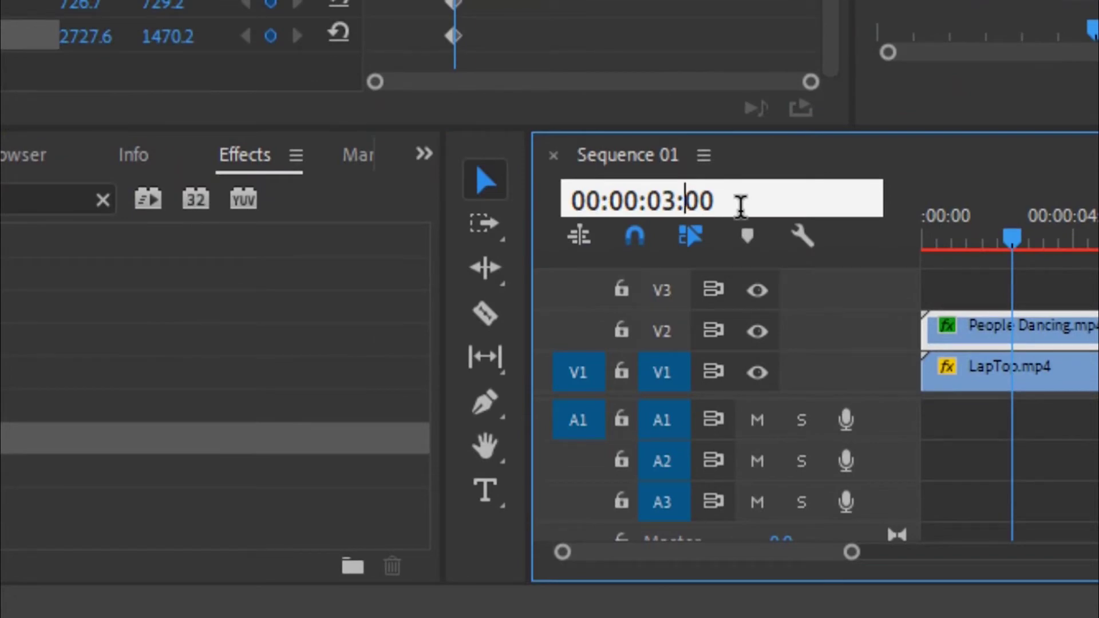
type("15")
key("Delete")
key("Delete")
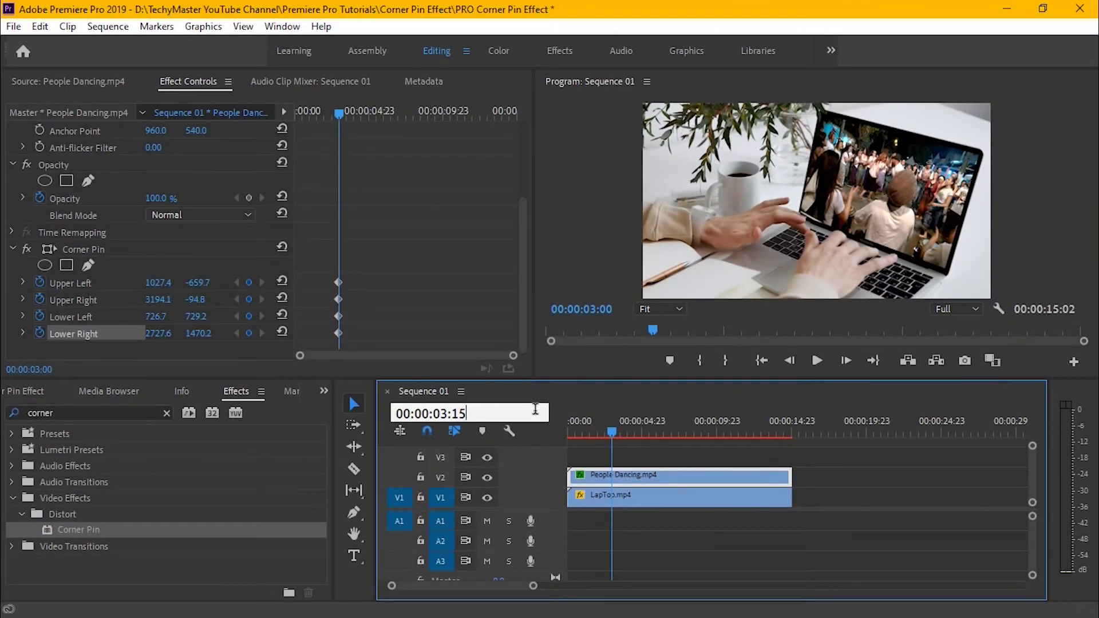
key("Return")
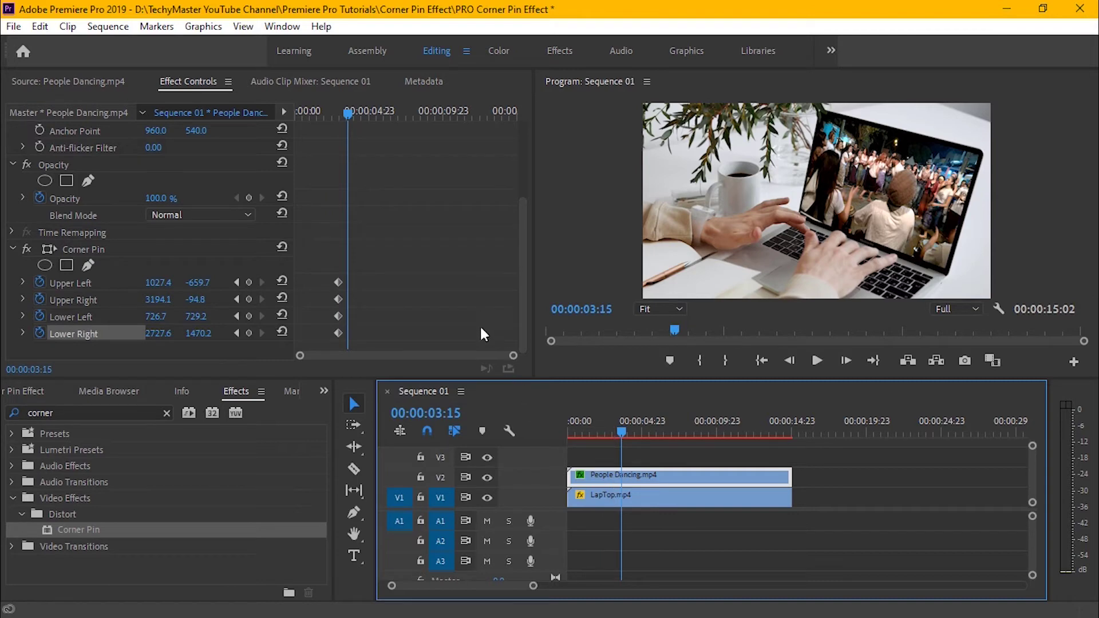
- Set the clip's Scale to 80 and add a Position keyframe with unchanged values at 00:00:03:15
left_click_drag(513, 360, 458, 372)
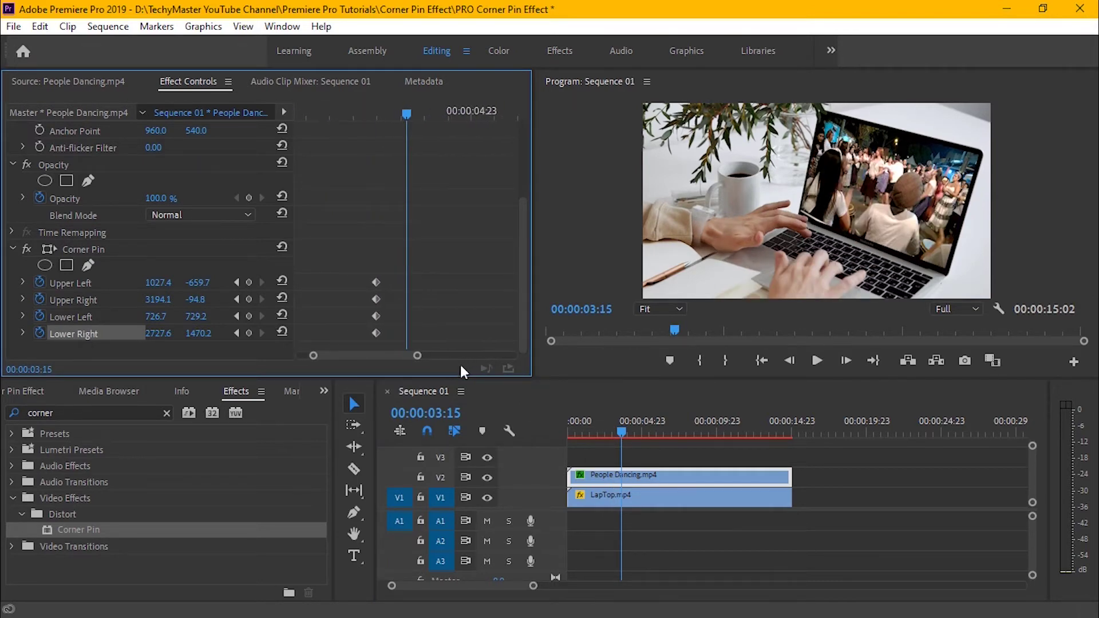
scroll(474, 329, "up", 5)
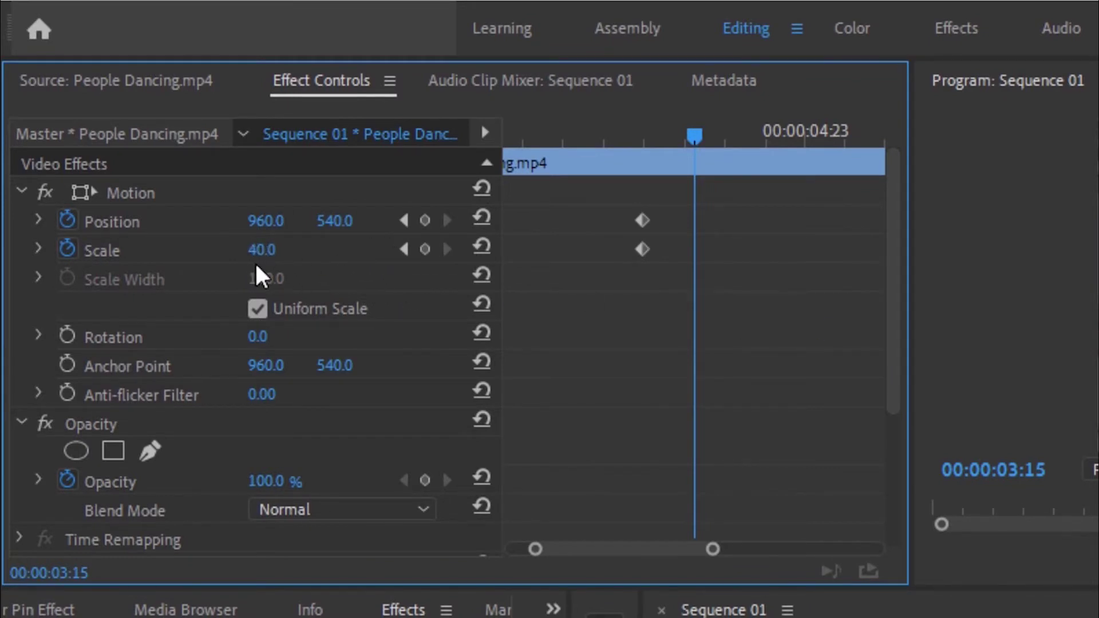
left_click(269, 250)
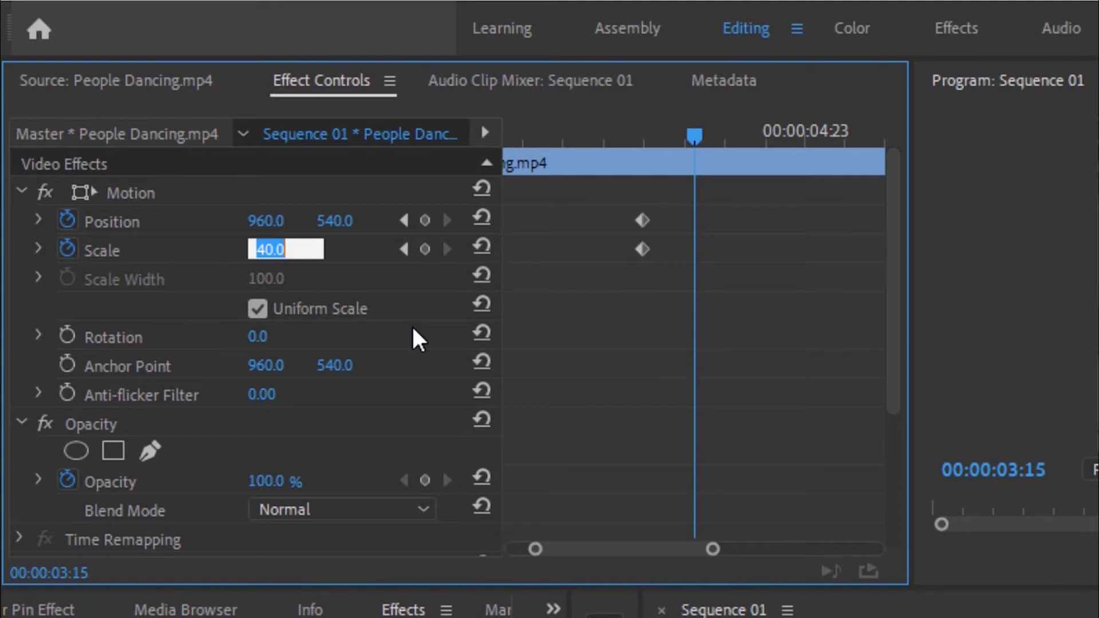
type("80")
key("Return")
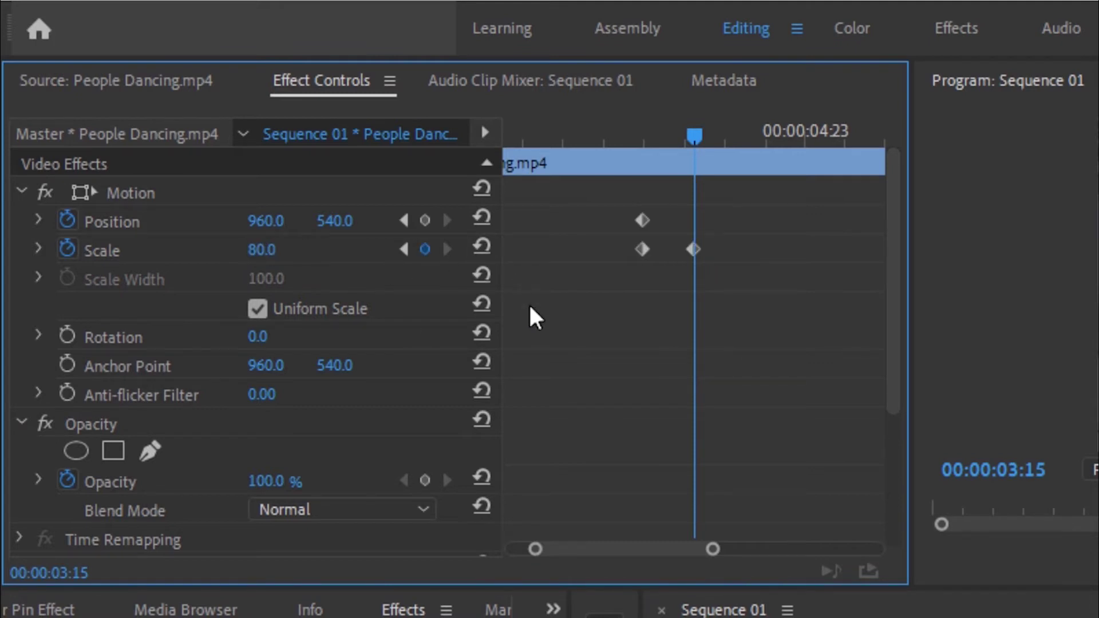
left_click(426, 219)
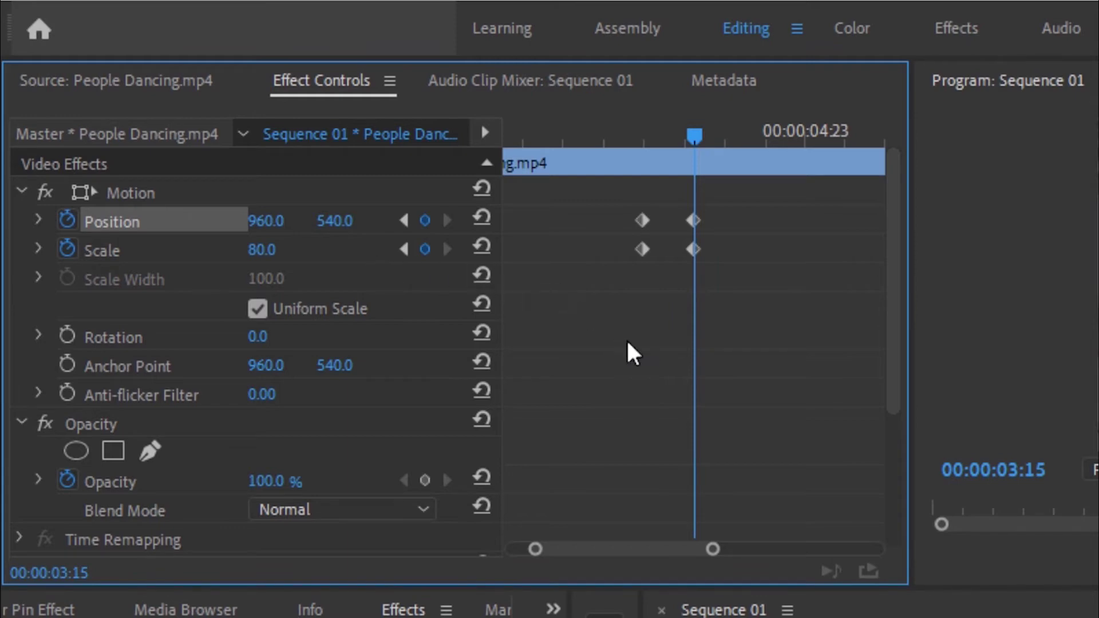
key("ctrl+v")
- Reset the Upper Left, Upper Right, Lower Left and Lower Right Corner Pin parameters to their defaults at 00:00:03:15
scroll(634, 337, "down", 5)
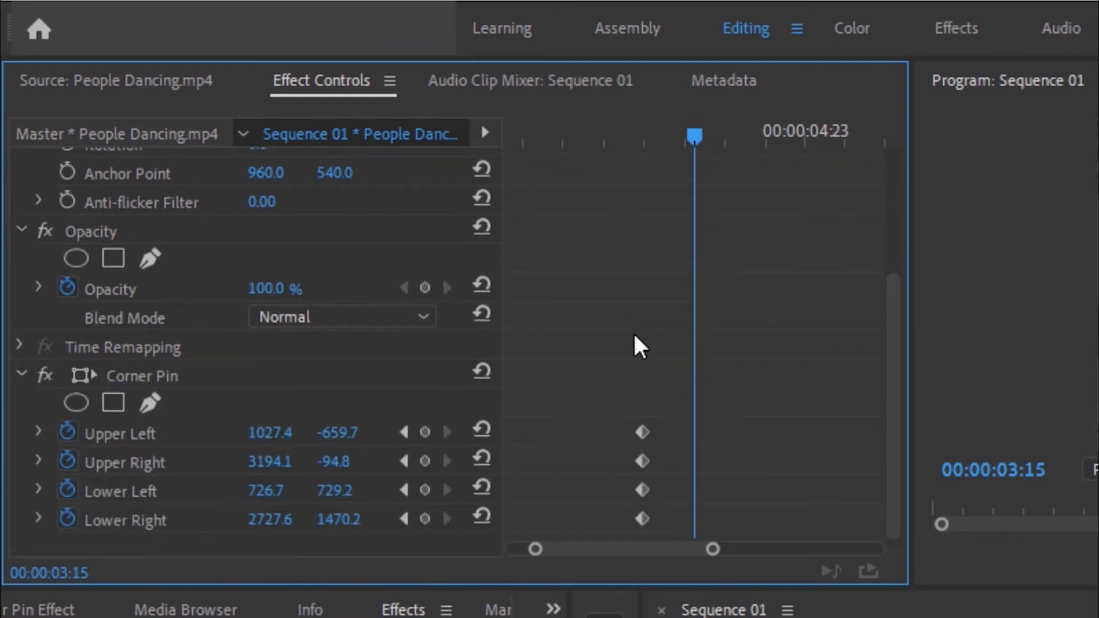
left_click(482, 422)
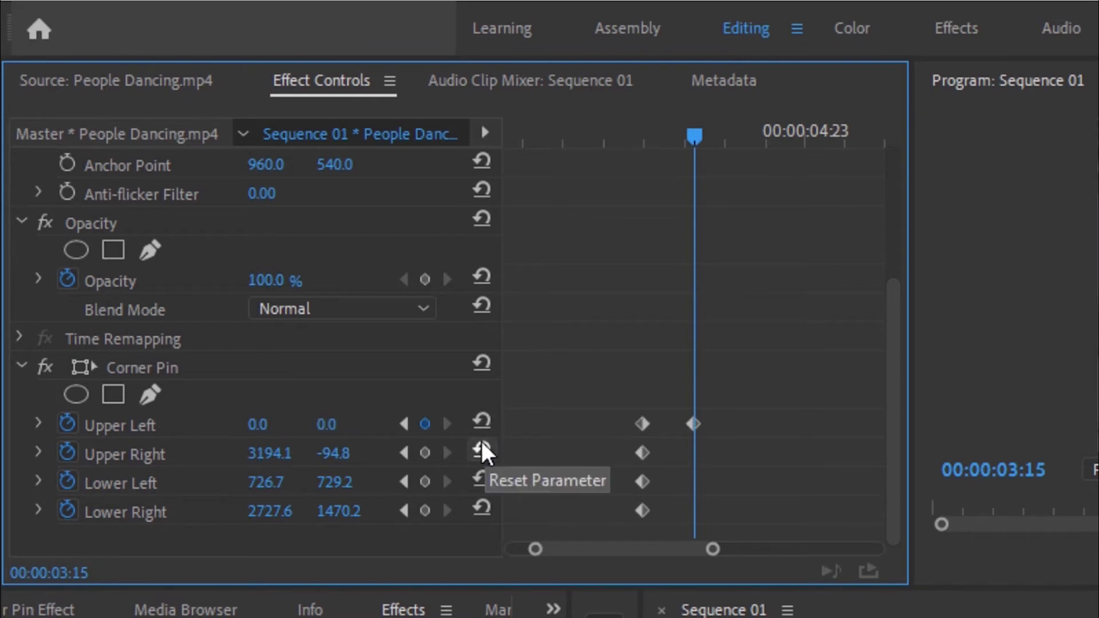
left_click(482, 445)
left_click(489, 481)
left_click(480, 504)
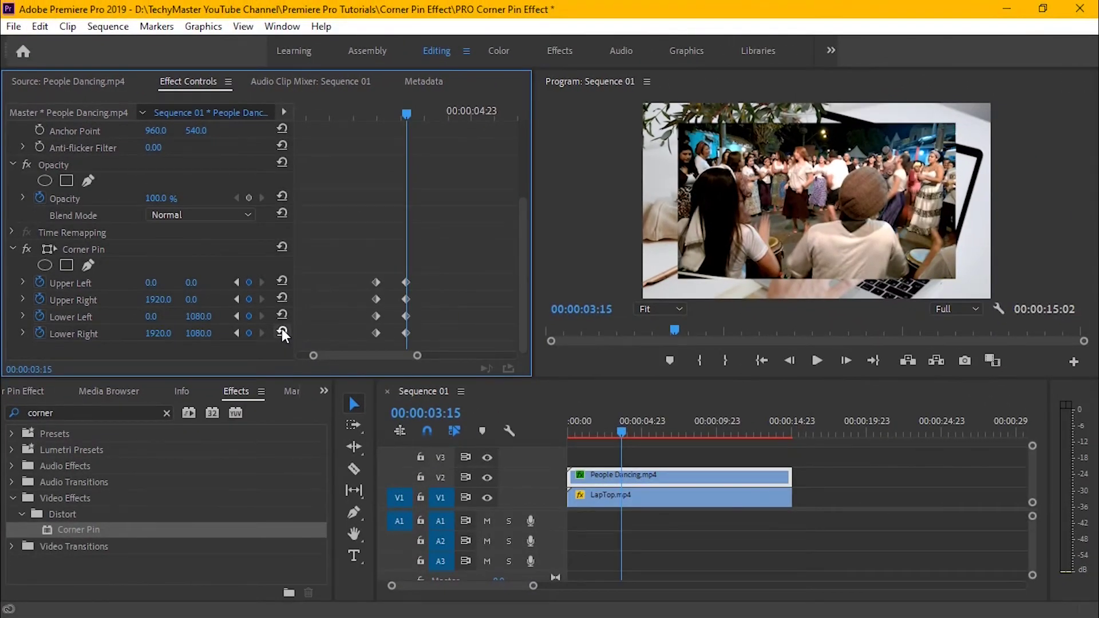
- At 00:00:04:19, reset the clip's Position and Scale to their defaults so that keyframes are added there
scroll(473, 236, "up", 3)
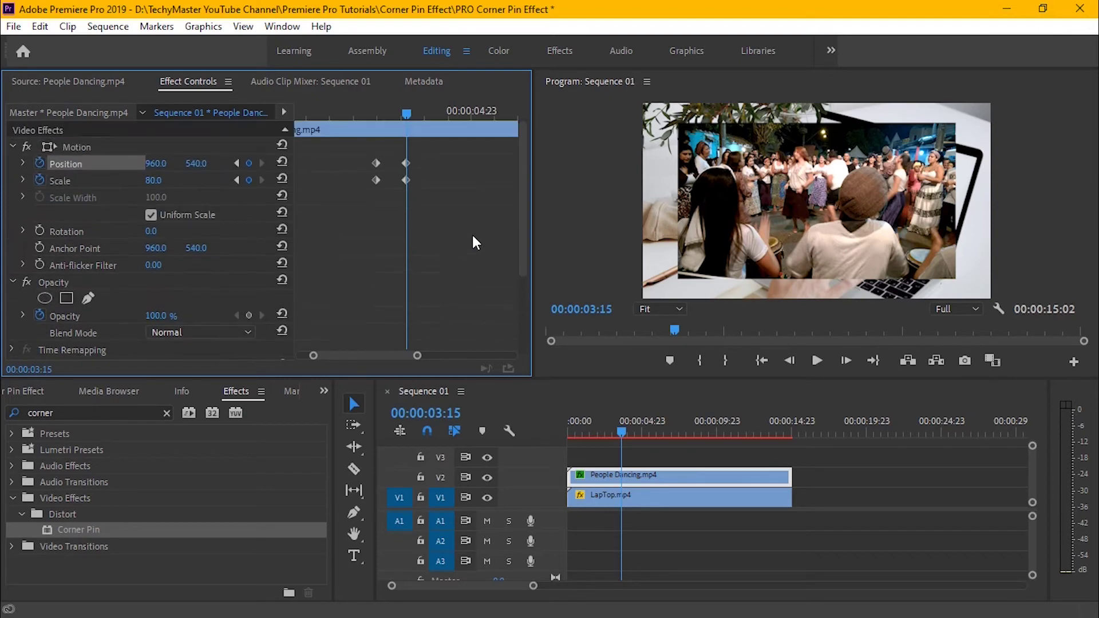
left_click_drag(406, 114, 462, 130)
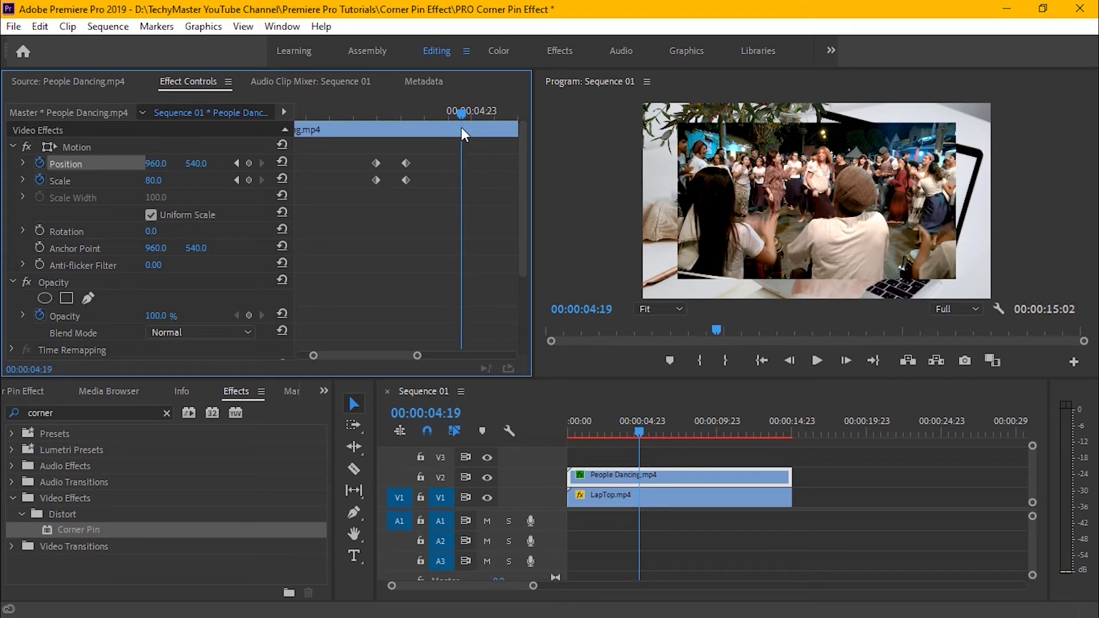
left_click(282, 163)
left_click(284, 177)
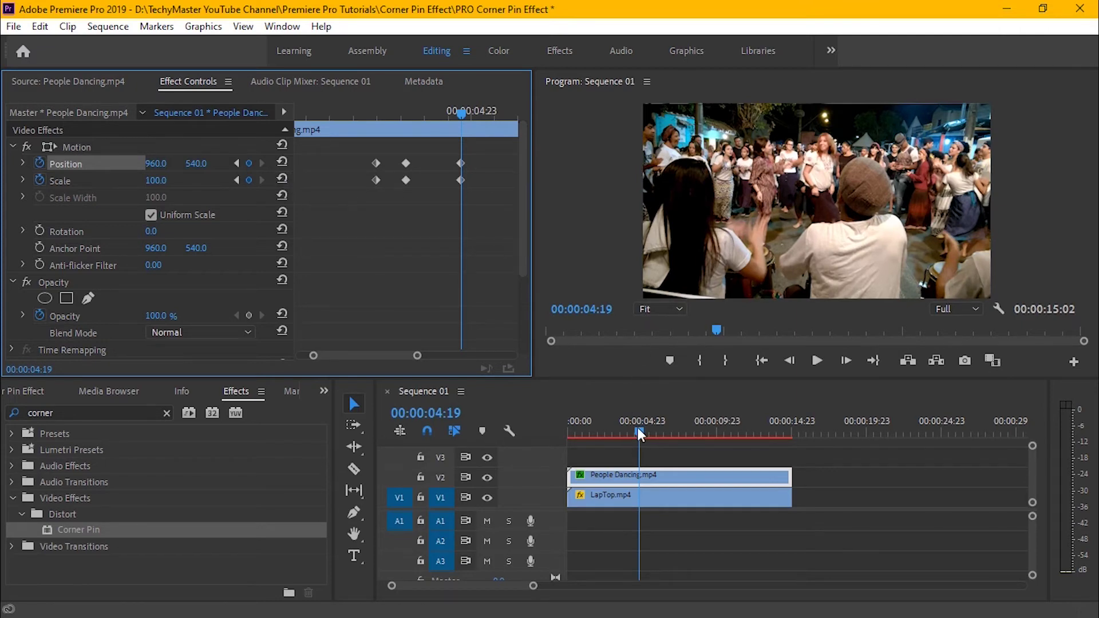
- Render the sequence previews and play the animation back from the start of the sequence
mouse_move(639, 431)
left_mouse_down()
mouse_move(558, 436)
mouse_move(600, 447)
mouse_move(641, 434)
left_mouse_up()
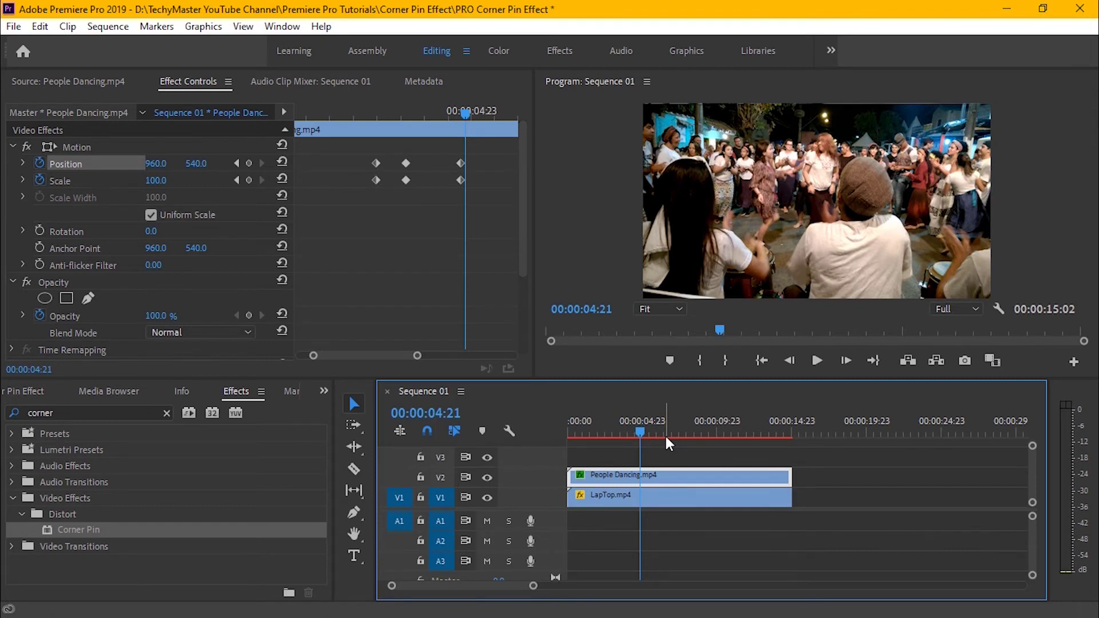
key("Return")
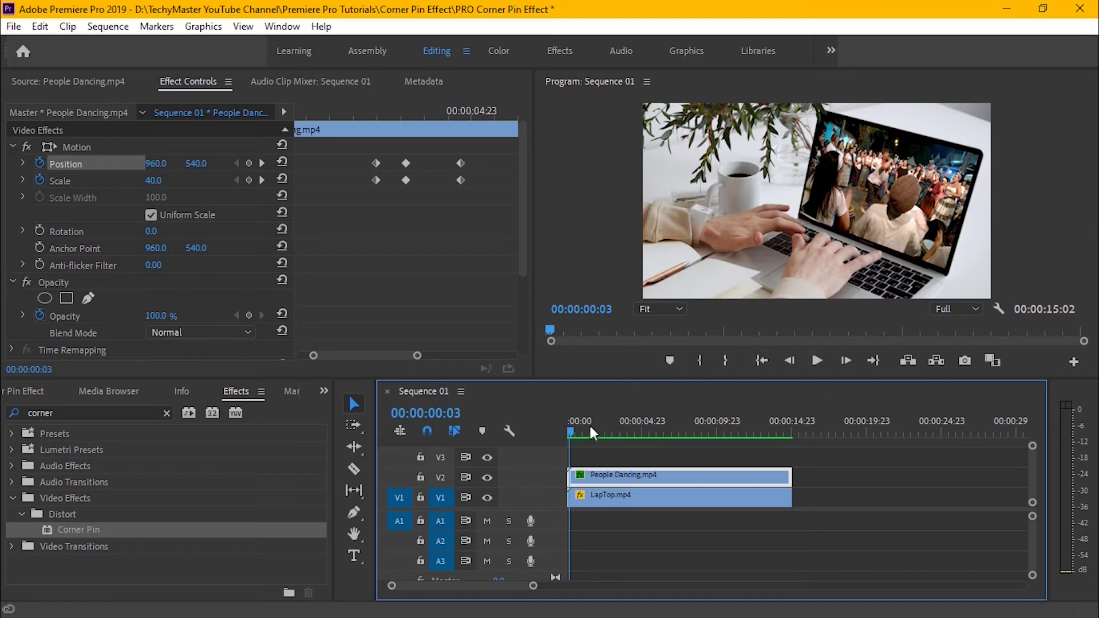
mouse_move(569, 435)
left_mouse_down()
mouse_move(674, 435)
mouse_move(556, 437)
left_mouse_up()
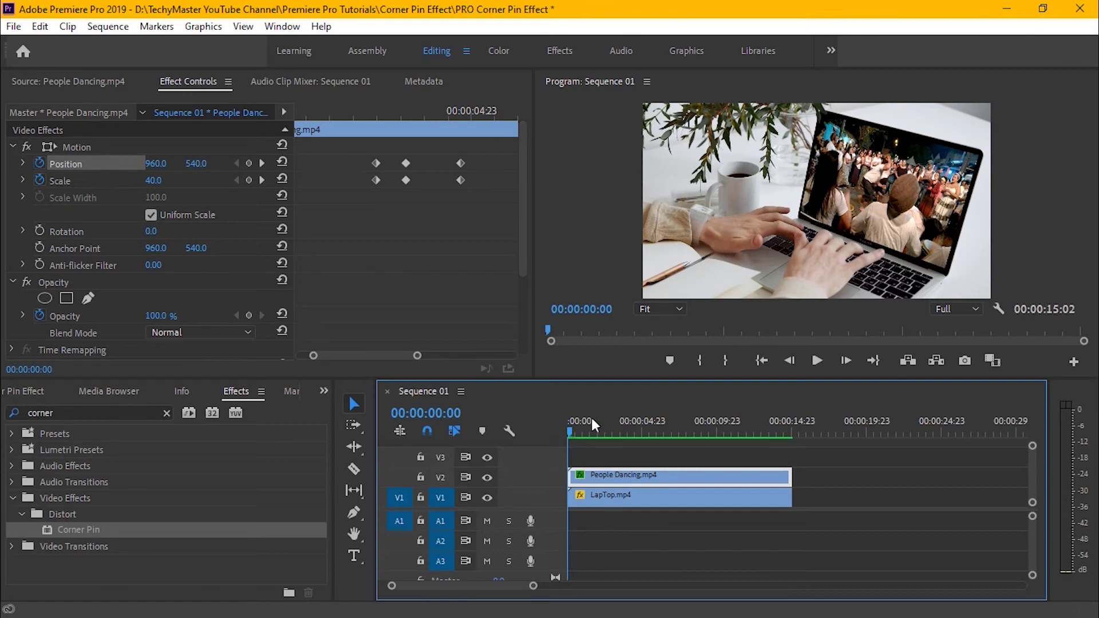
left_click(817, 360)
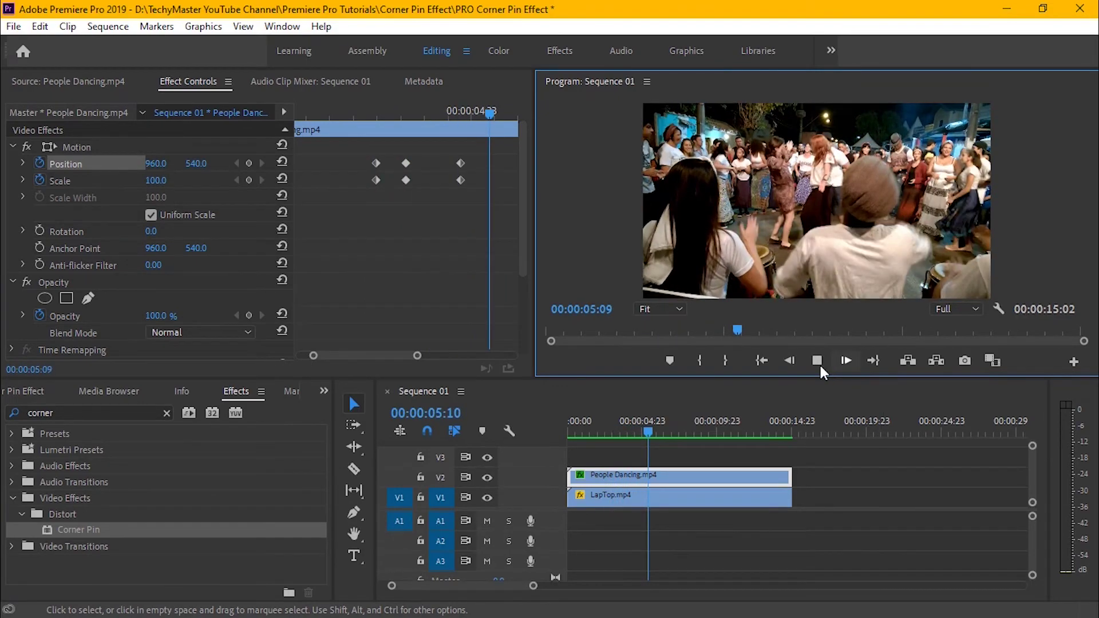
key("space")
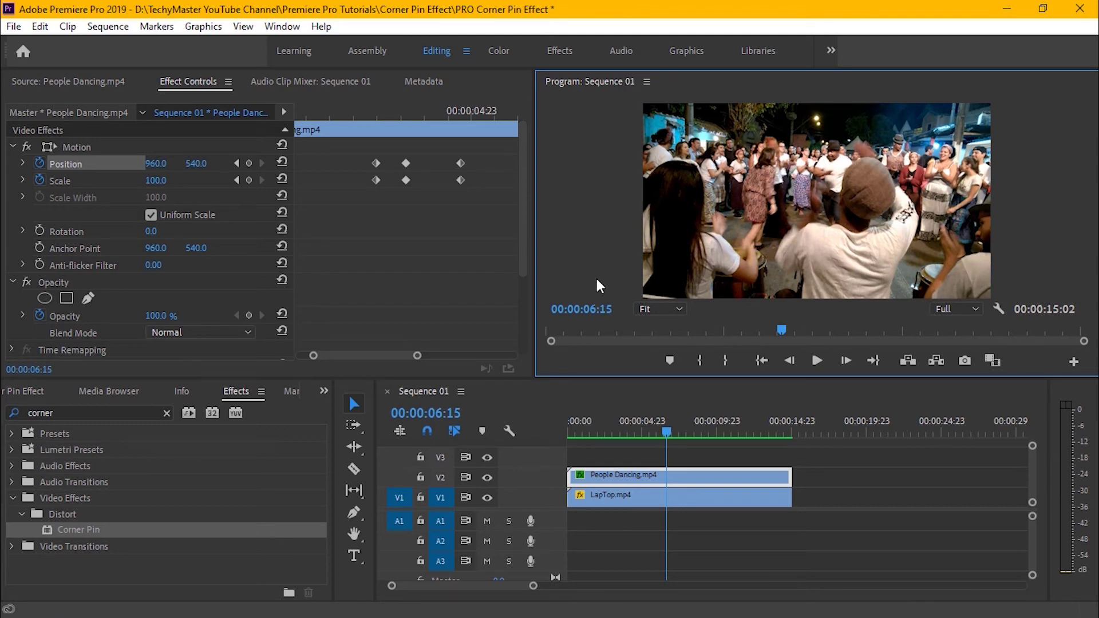
- Review the animation from the beginning in a maximized Program monitor, then restore the normal panel layout
key("grave")
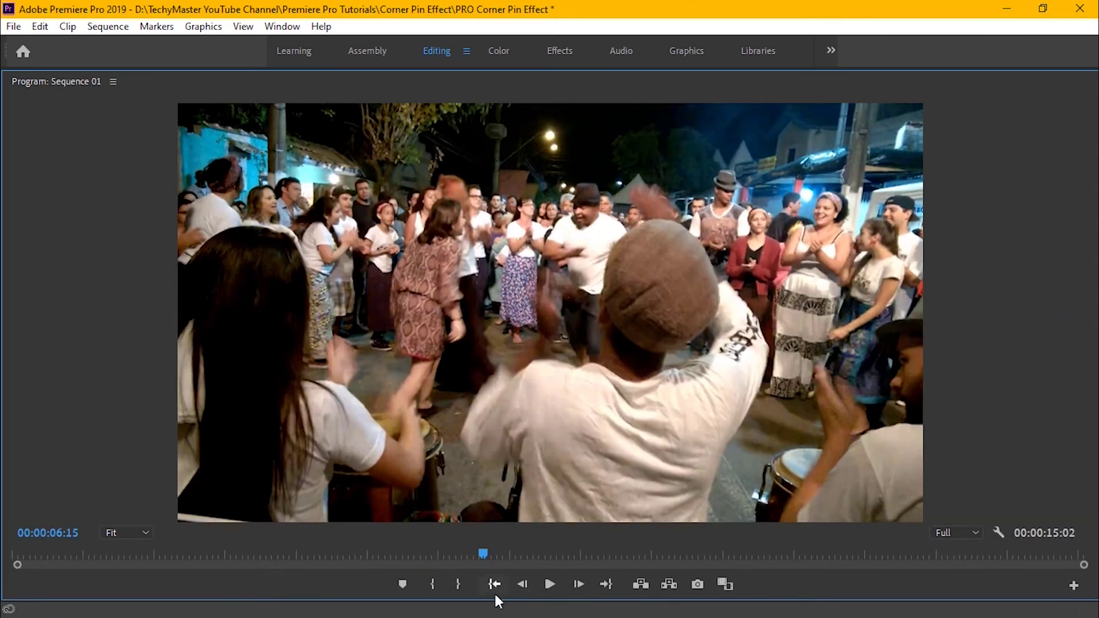
left_click(495, 587)
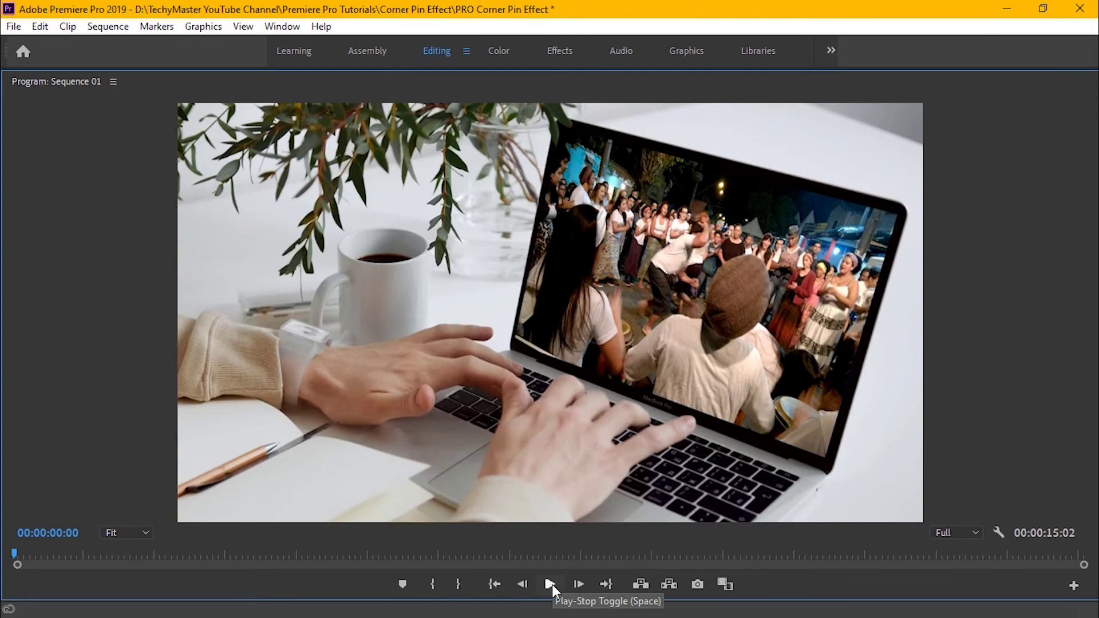
left_click(551, 584)
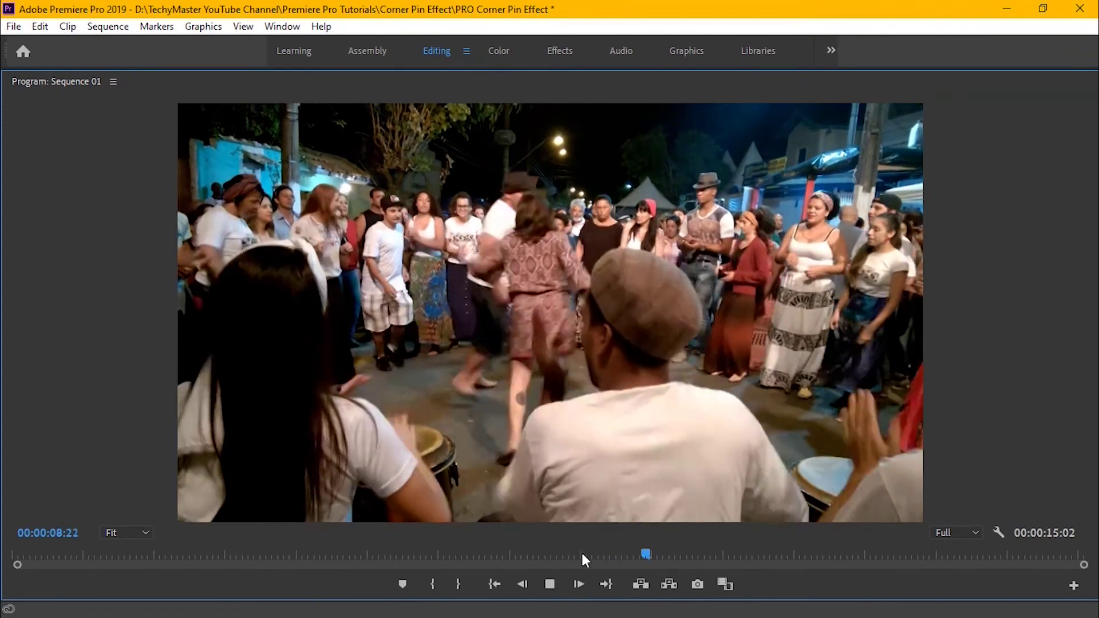
left_click(553, 586)
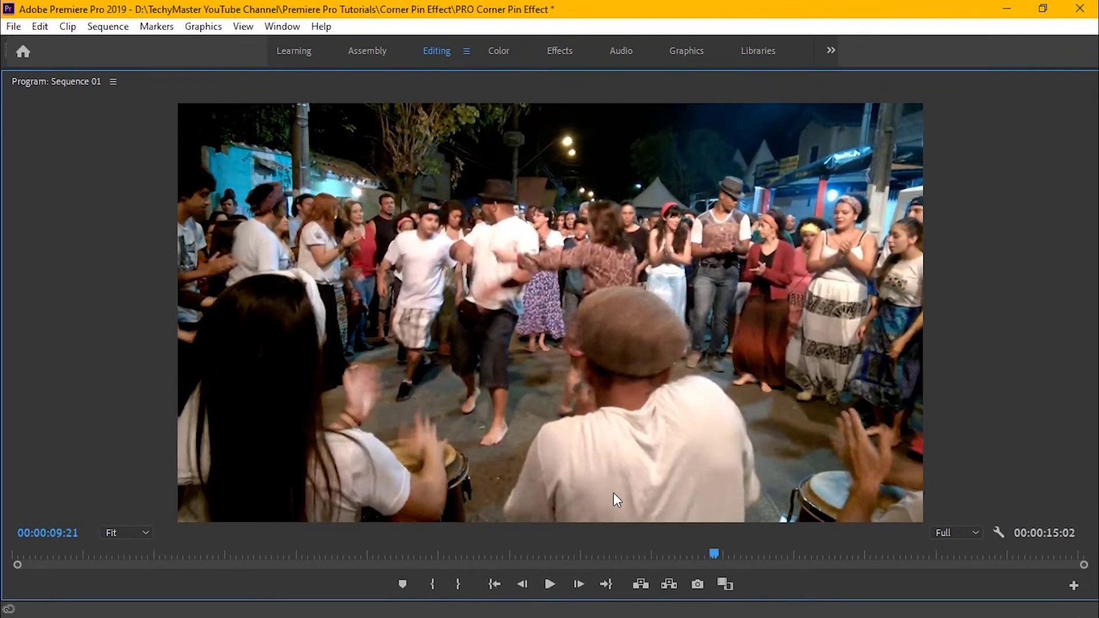
key("grave")
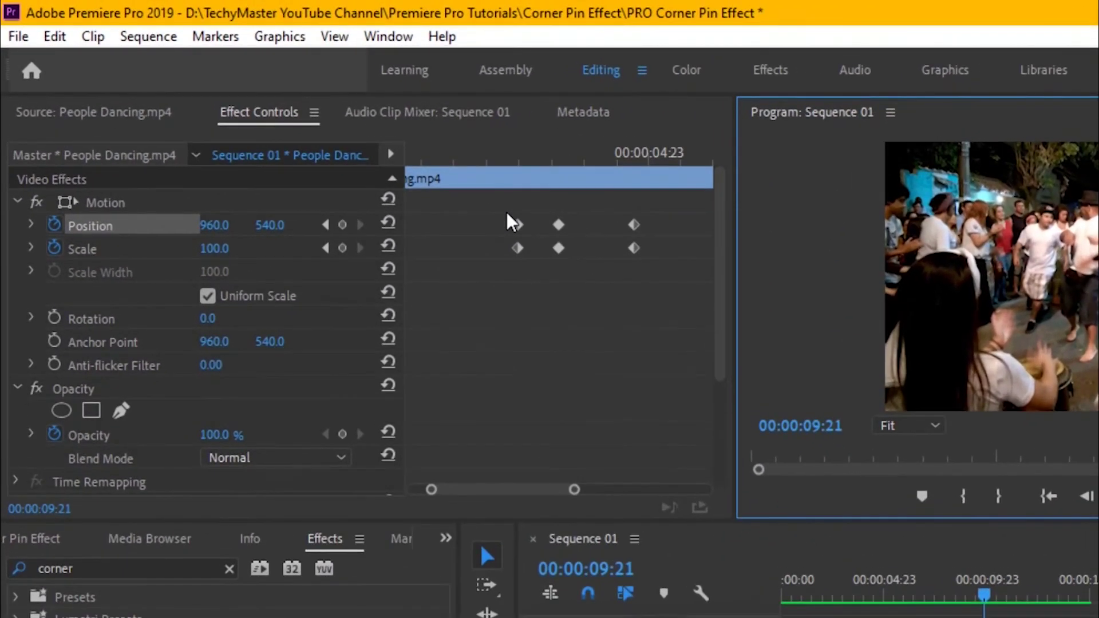
- Apply Ease Out temporal interpolation to the first pair of Position and Scale keyframes
left_click(368, 154)
left_click_drag(506, 212, 526, 260)
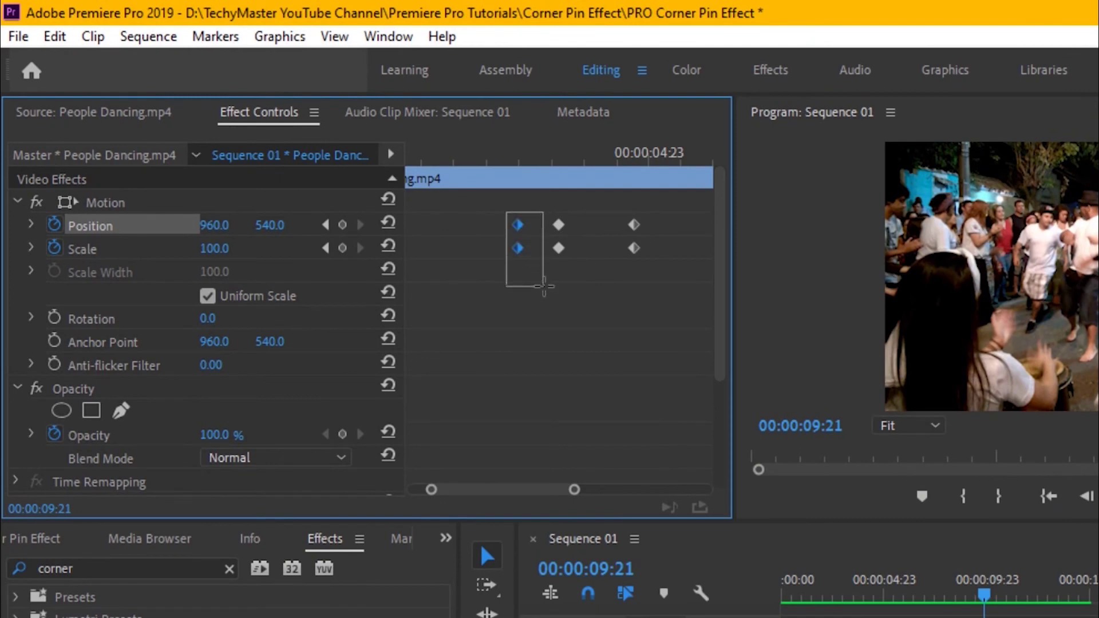
right_click(517, 250)
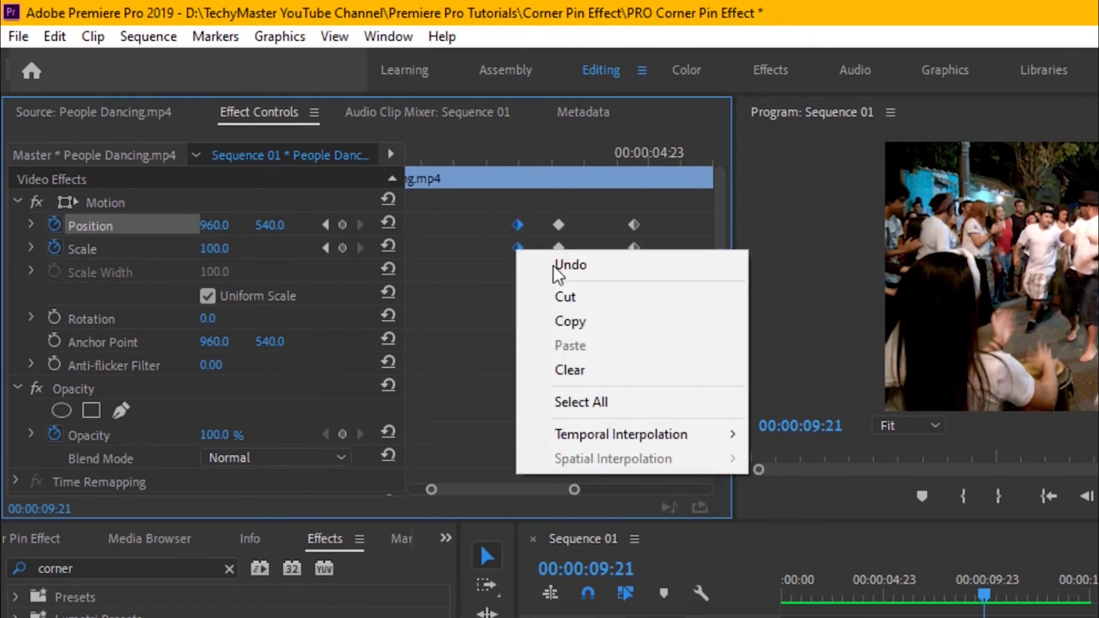
mouse_move(648, 434)
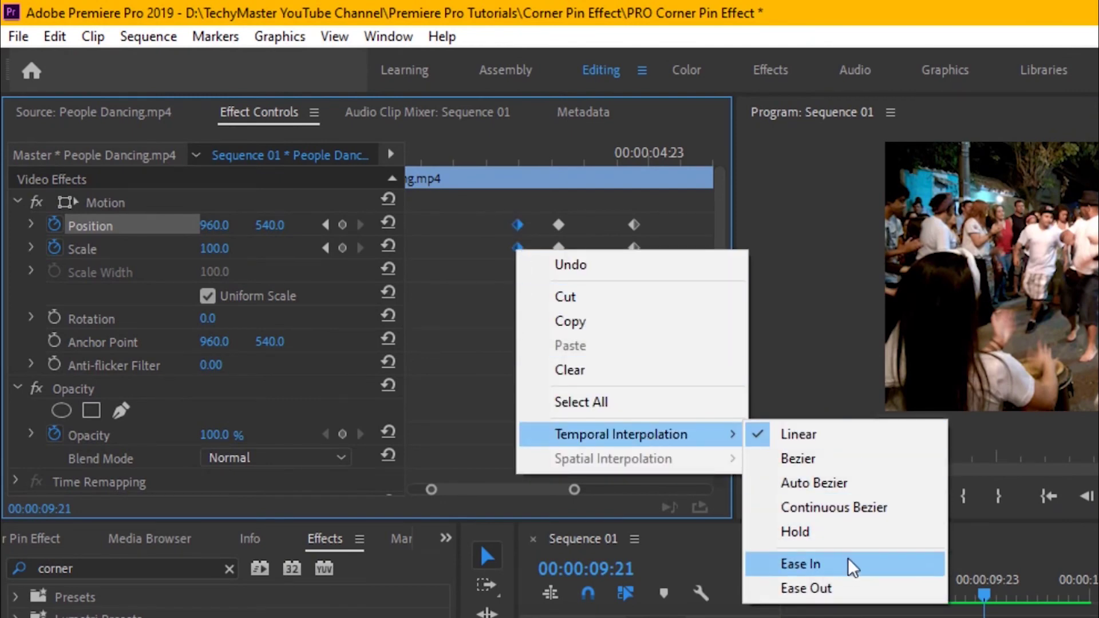
left_click(843, 583)
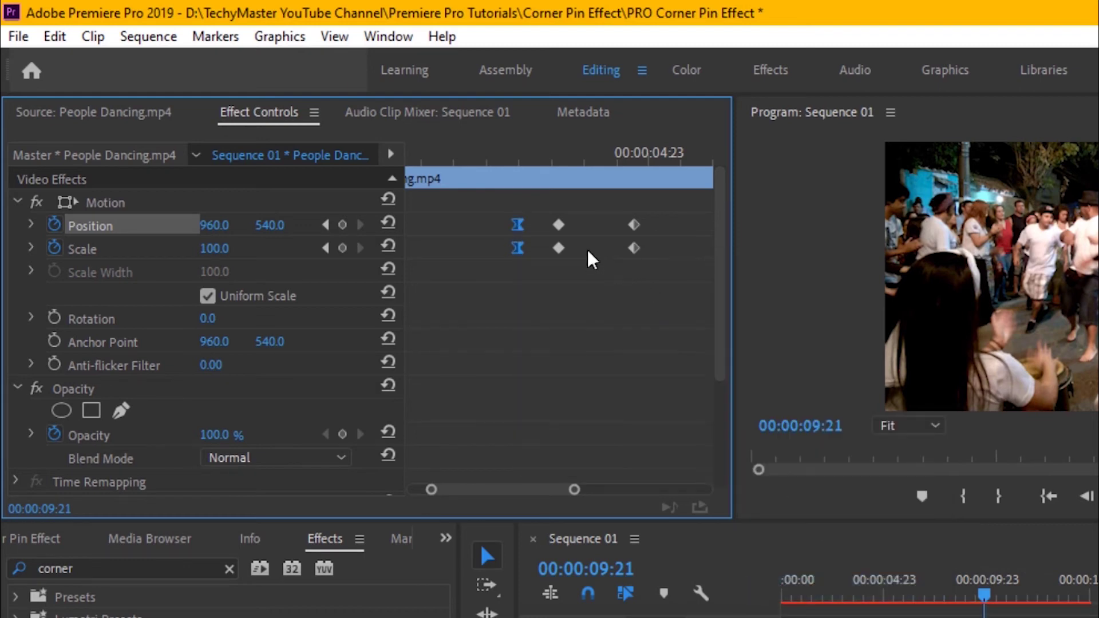
- Apply Ease In temporal interpolation to the middle pair of Position and Scale keyframes
left_click_drag(548, 213, 593, 292)
right_click(563, 249)
mouse_move(701, 434)
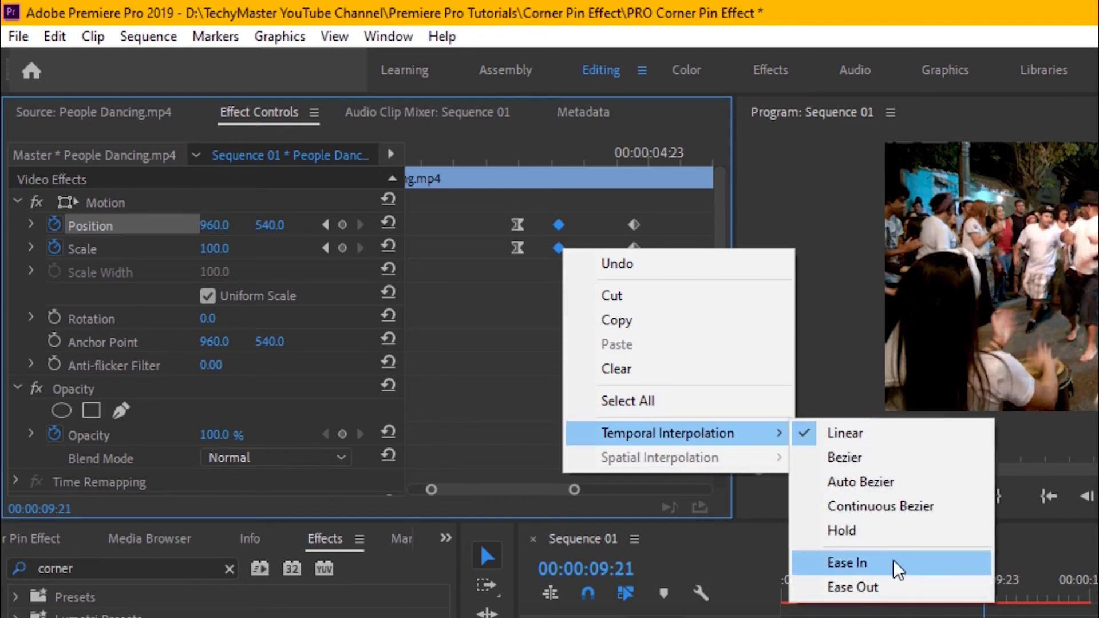
left_click(893, 562)
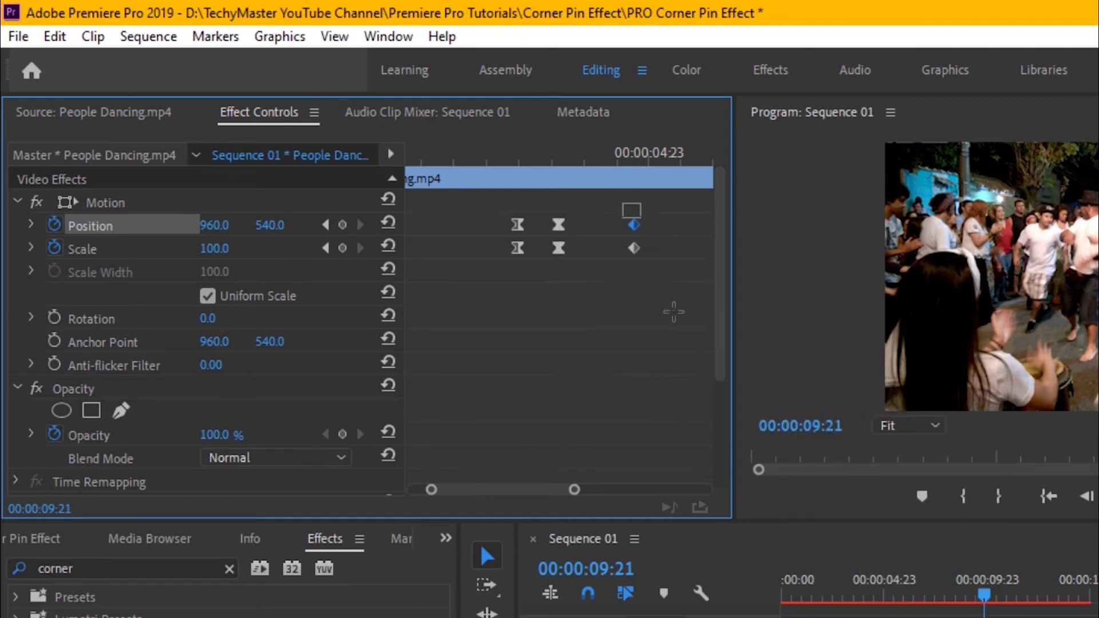
- Apply Ease In temporal interpolation to the last pair of Position and Scale keyframes
right_click(632, 248)
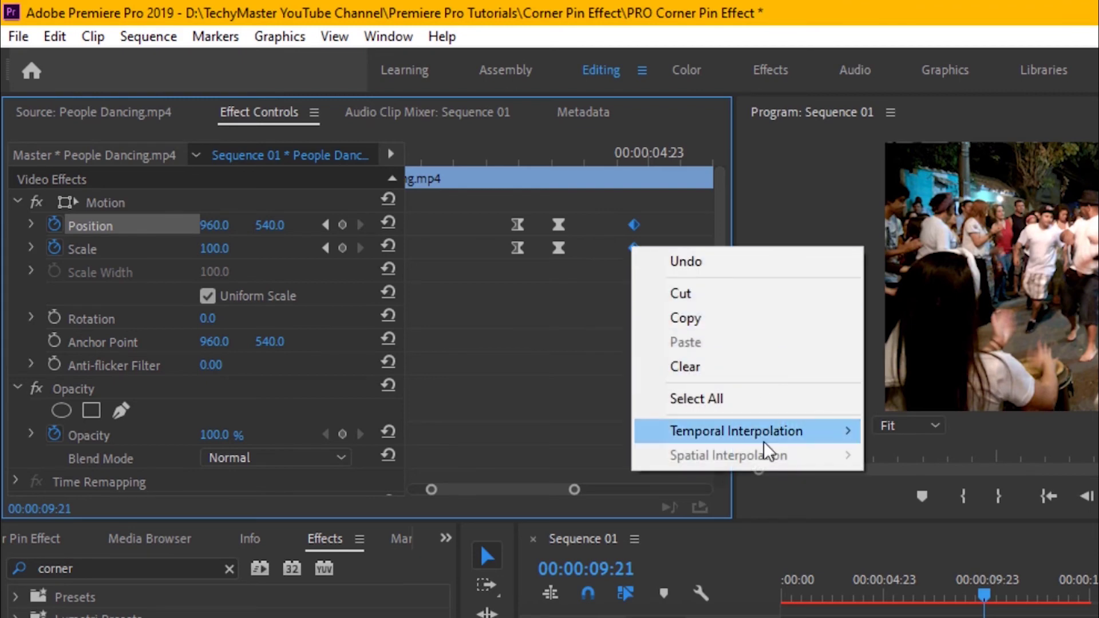
mouse_move(765, 441)
left_click(984, 560)
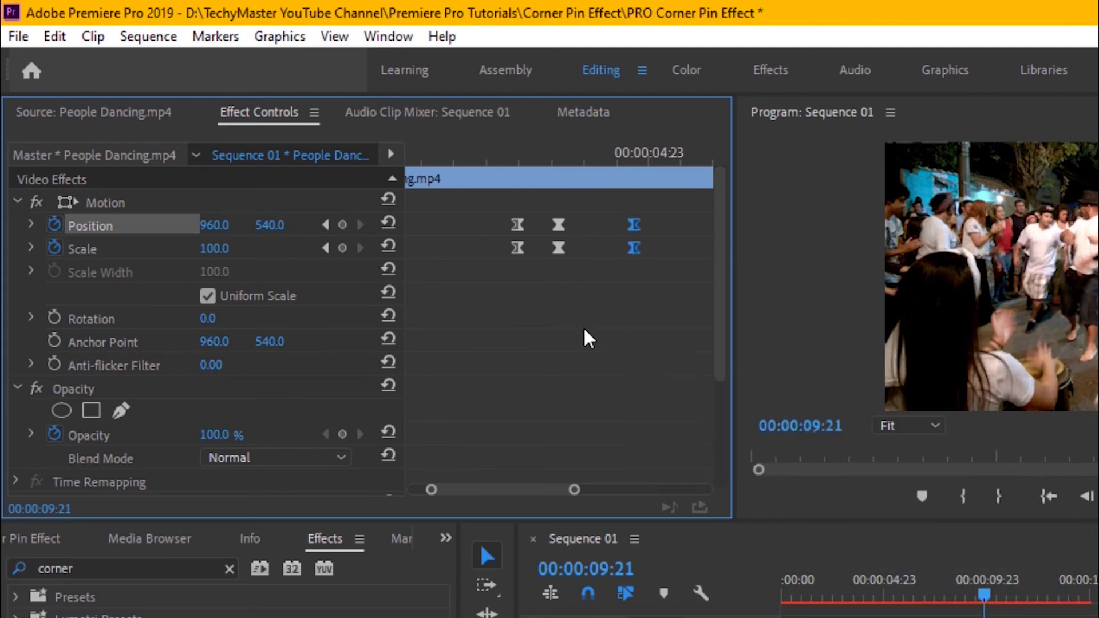
- Apply Ease Out temporal interpolation to the first keyframes of all four Corner Pin corners
scroll(584, 336, "down", 3)
left_click_drag(490, 377, 538, 467)
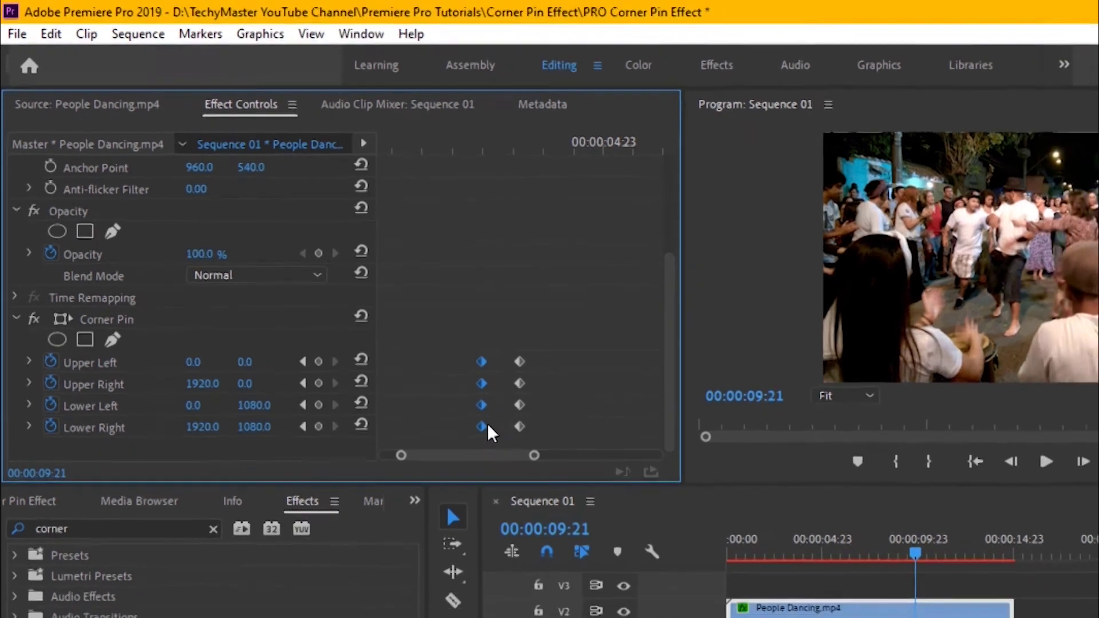
right_click(518, 458)
mouse_move(527, 569)
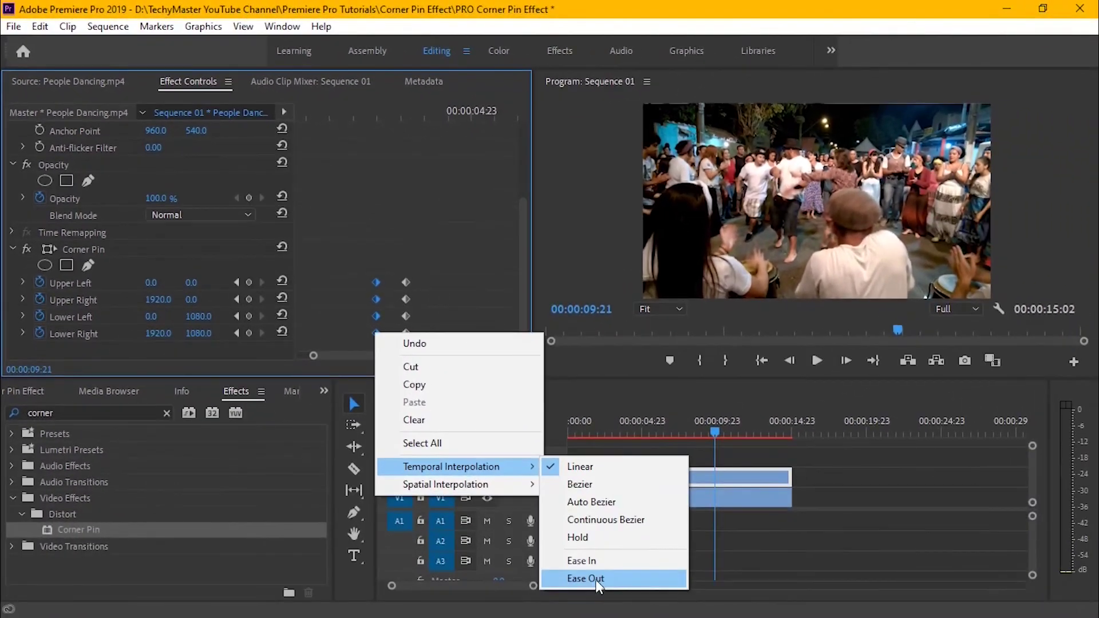
left_click(597, 579)
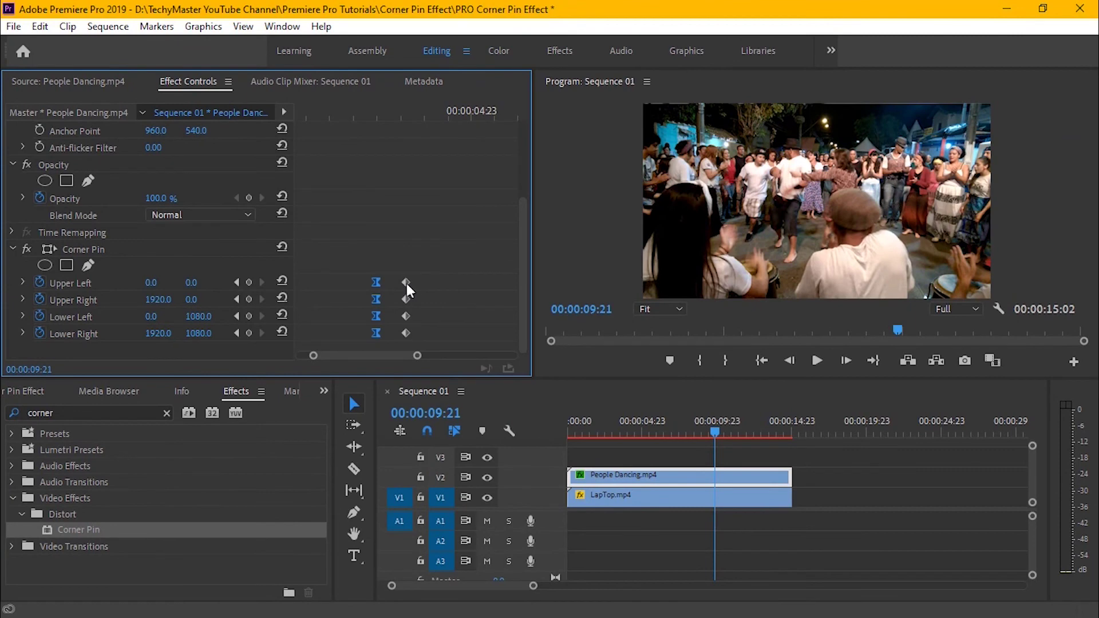
- Apply Ease Out temporal interpolation to the second keyframes of all four Corner Pin corners
left_click(392, 276)
mouse_move(433, 323)
left_mouse_down()
mouse_move(444, 352)
mouse_move(421, 339)
left_mouse_up()
right_click(406, 334)
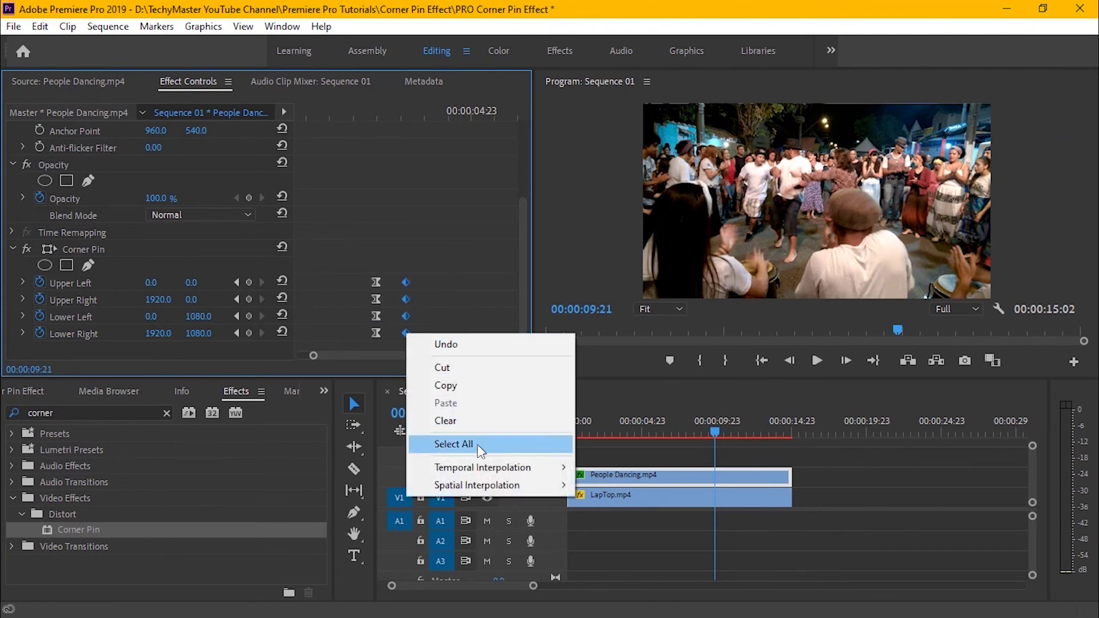
mouse_move(480, 468)
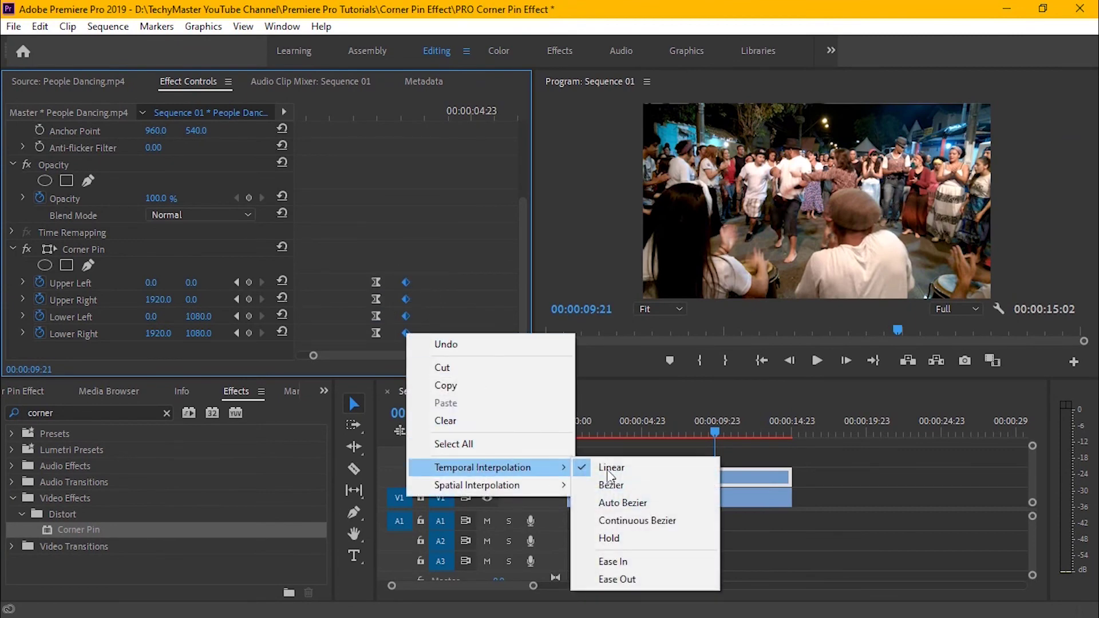
left_click(612, 581)
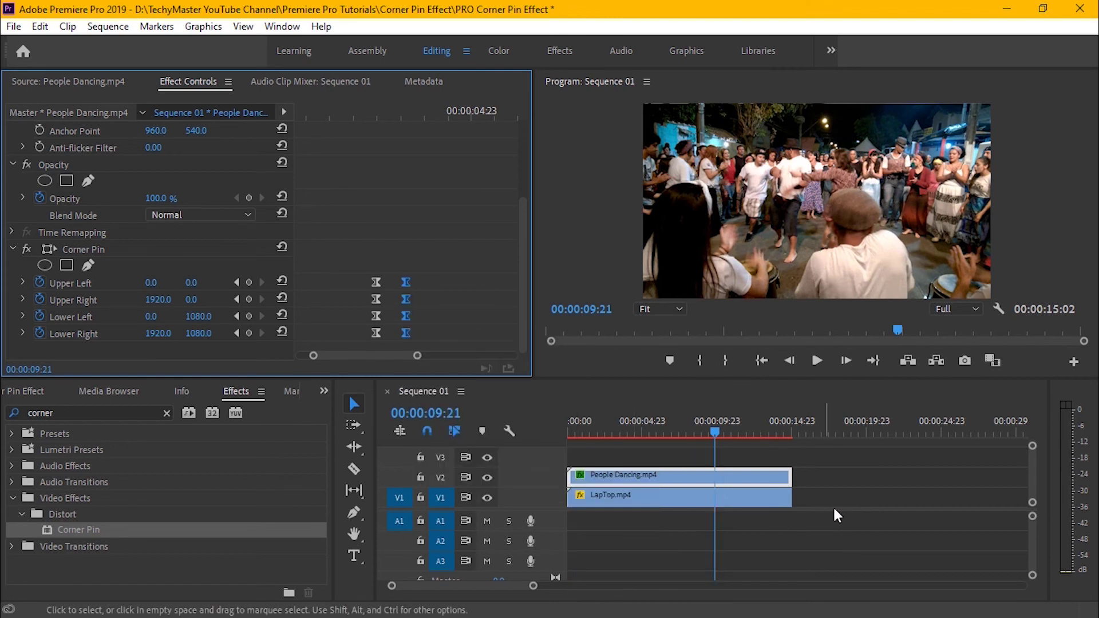